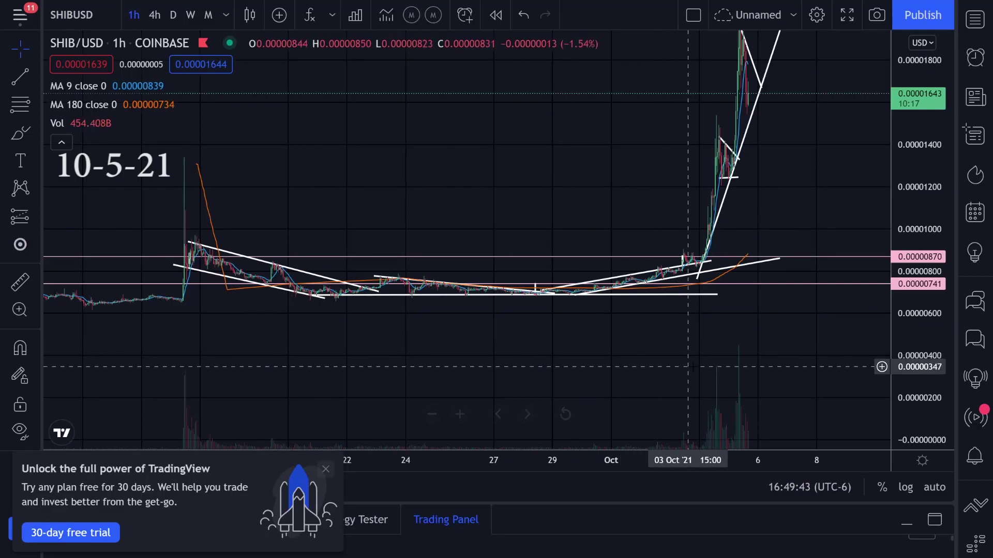
# Examine the hourly SHIB/USD price action from the mid-September base through the early-October rally.
pyautogui.scroll(-4, 716, 337)
pyautogui.scroll(3, 725, 328)
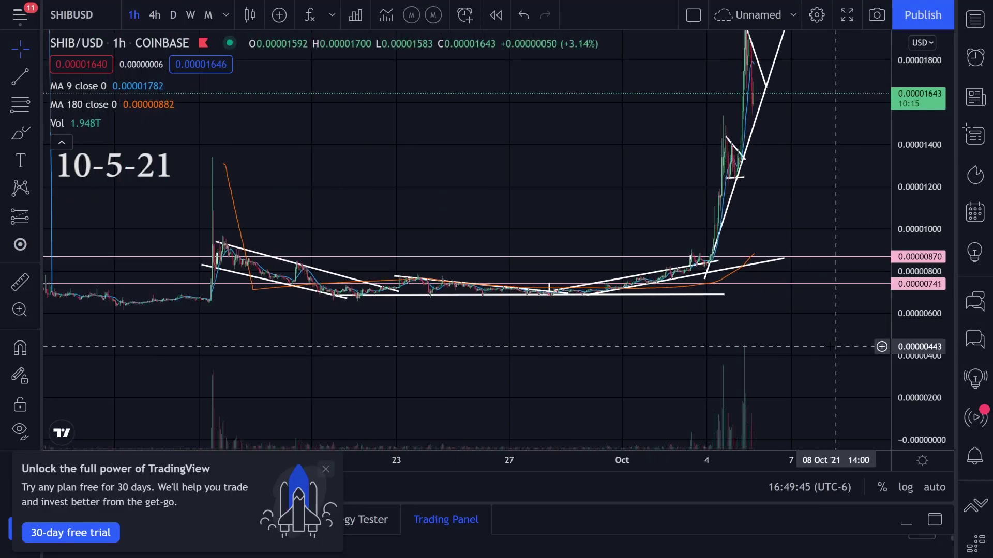
pyautogui.scroll(3, 835, 346)
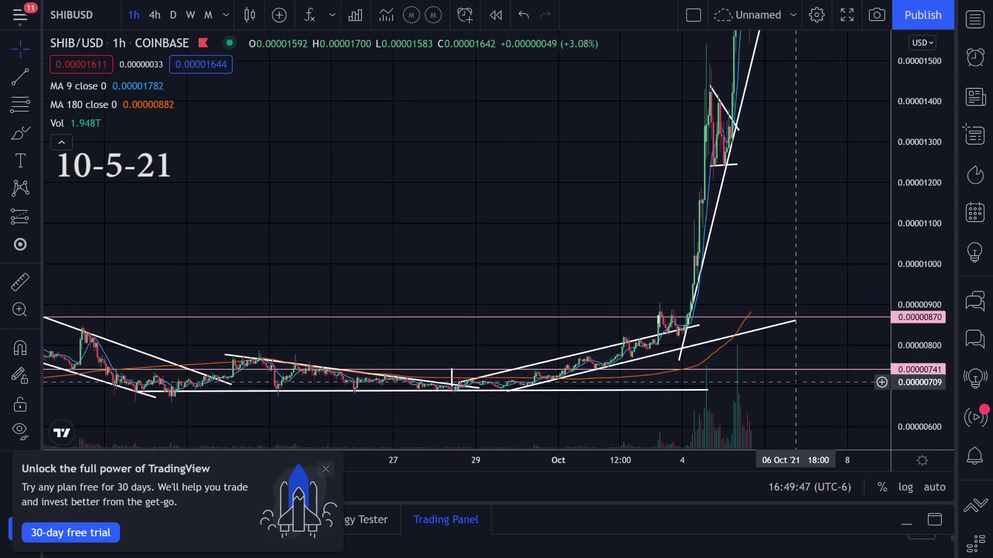
pyautogui.scroll(-4, 799, 380)
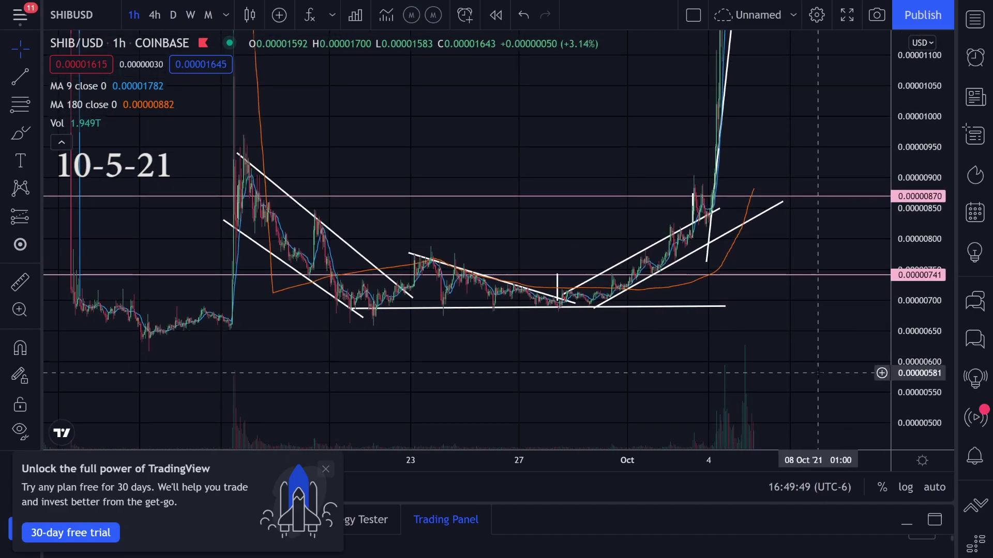
pyautogui.scroll(-3, 837, 368)
pyautogui.moveTo(931, 112); pyautogui.dragTo(910, 423)
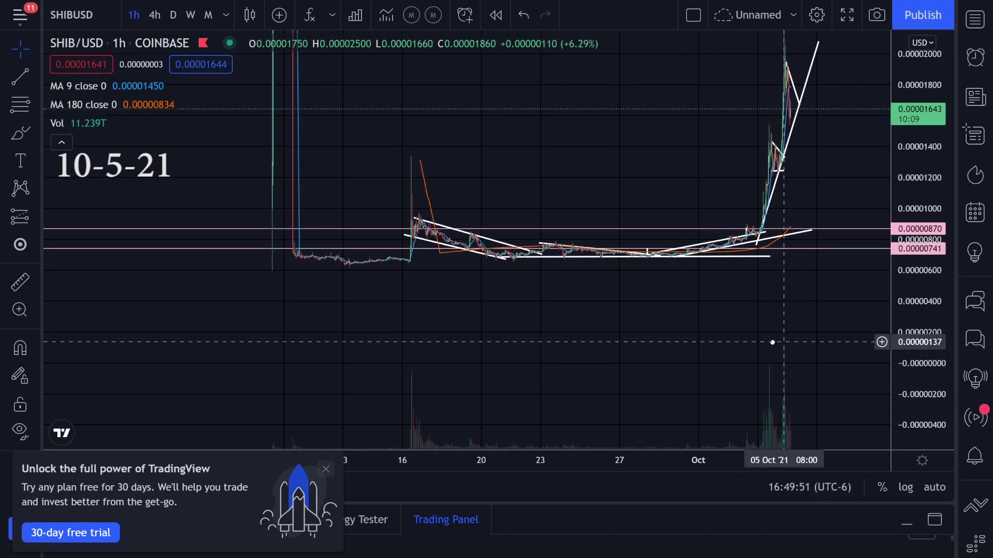
pyautogui.moveTo(780, 336); pyautogui.dragTo(629, 354)
pyautogui.scroll(6, 630, 347)
pyautogui.moveTo(502, 325); pyautogui.dragTo(655, 399)
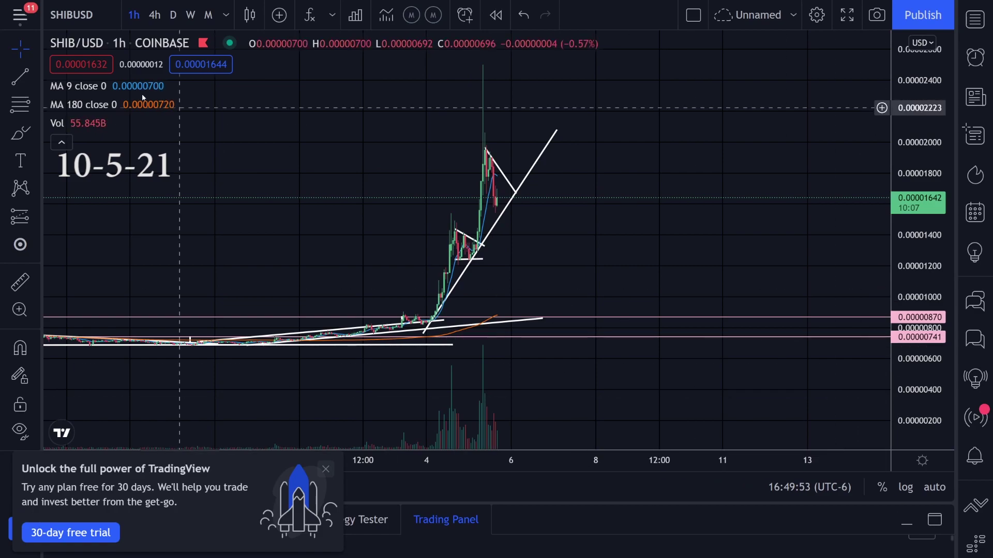
# Brush a stroke along the October 4 rally and undo it, keeping the latest candles and trendlines in view.
pyautogui.moveTo(418, 321); pyautogui.dragTo(489, 161)
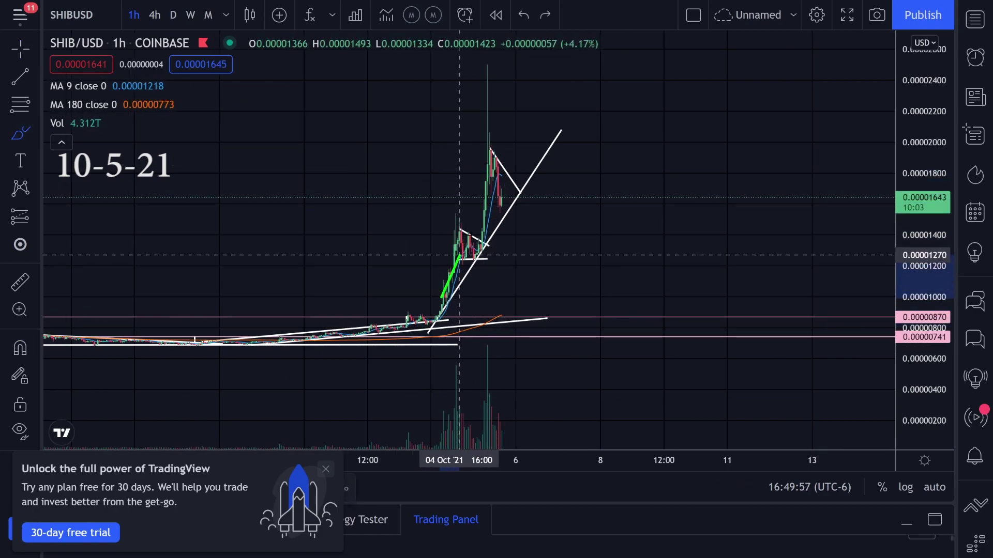
pyautogui.hotkey('ctrl', 'z')
pyautogui.moveTo(544, 234); pyautogui.dragTo(172, 102)
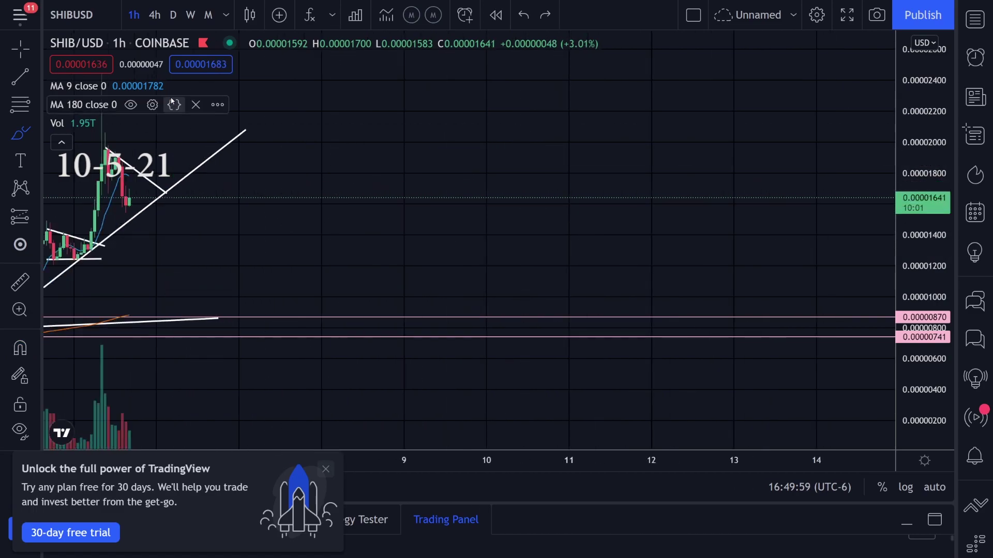
pyautogui.moveTo(291, 226); pyautogui.dragTo(766, 192)
pyautogui.scroll(1, 807, 259)
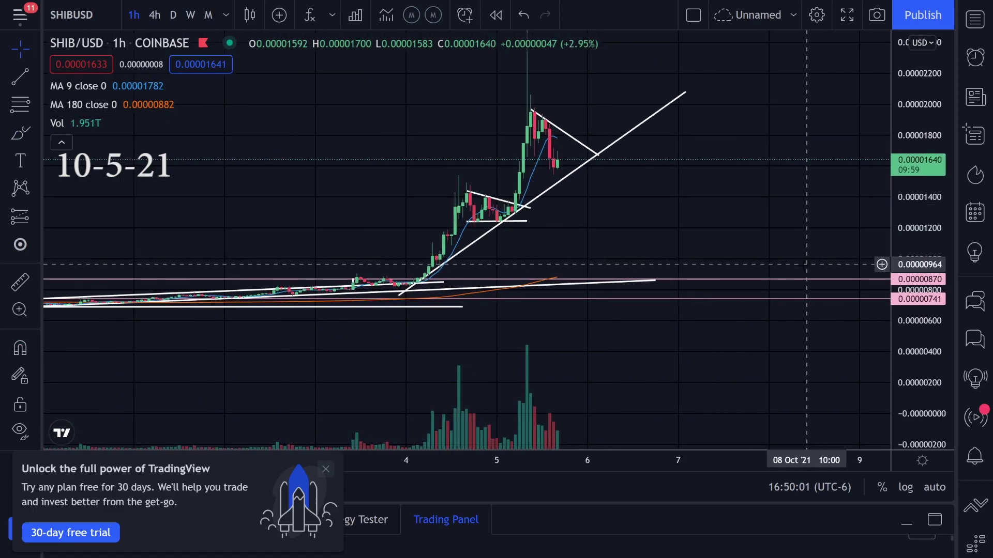
# Brush support strokes and an outlined zone beneath the September lows, undoing each marking.
pyautogui.scroll(-5, 807, 310)
pyautogui.moveTo(921, 367); pyautogui.dragTo(921, 218)
pyautogui.scroll(-5, 805, 195)
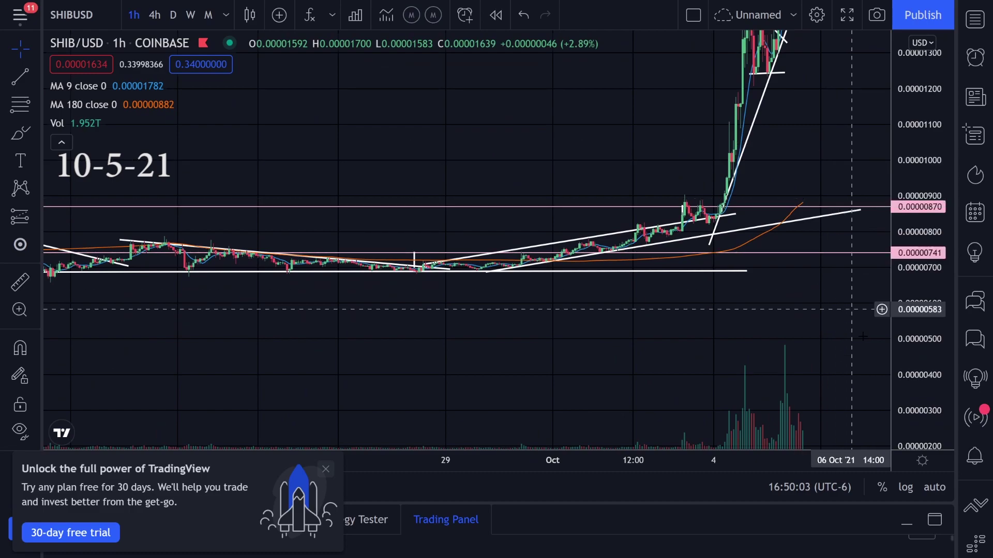
pyautogui.scroll(-4, 826, 320)
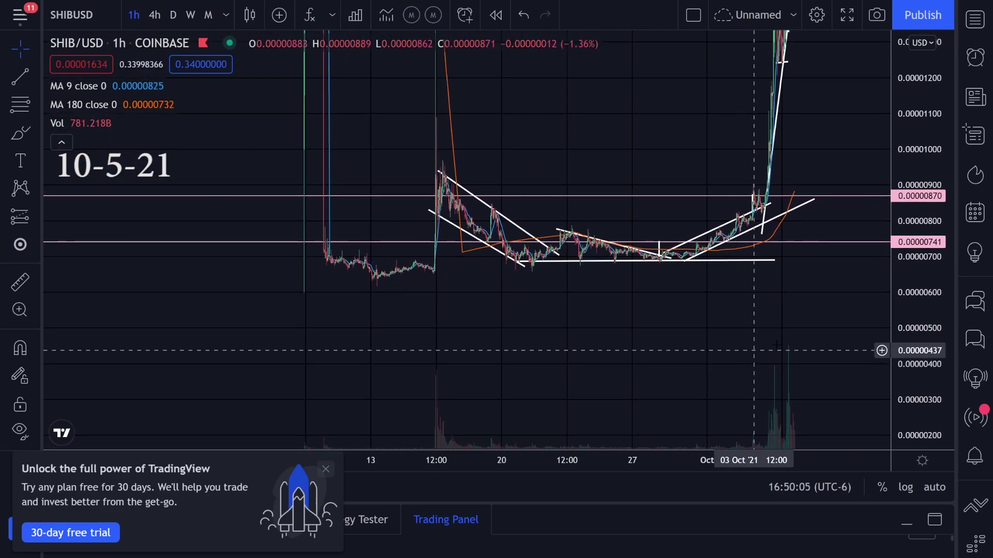
pyautogui.click(21, 134)
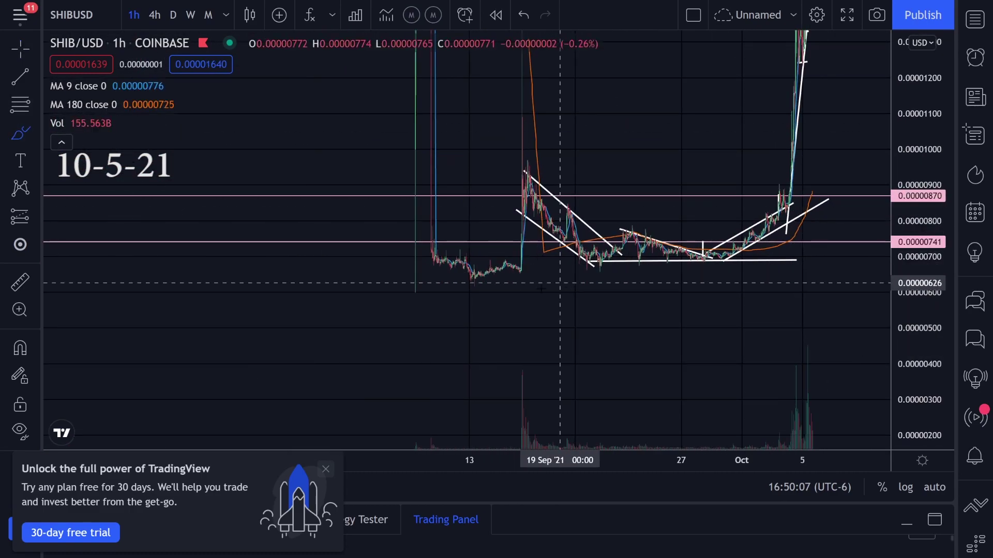
pyautogui.moveTo(421, 278)
pyautogui.mouseDown()
pyautogui.moveTo(551, 277)
pyautogui.moveTo(734, 255)
pyautogui.mouseUp()
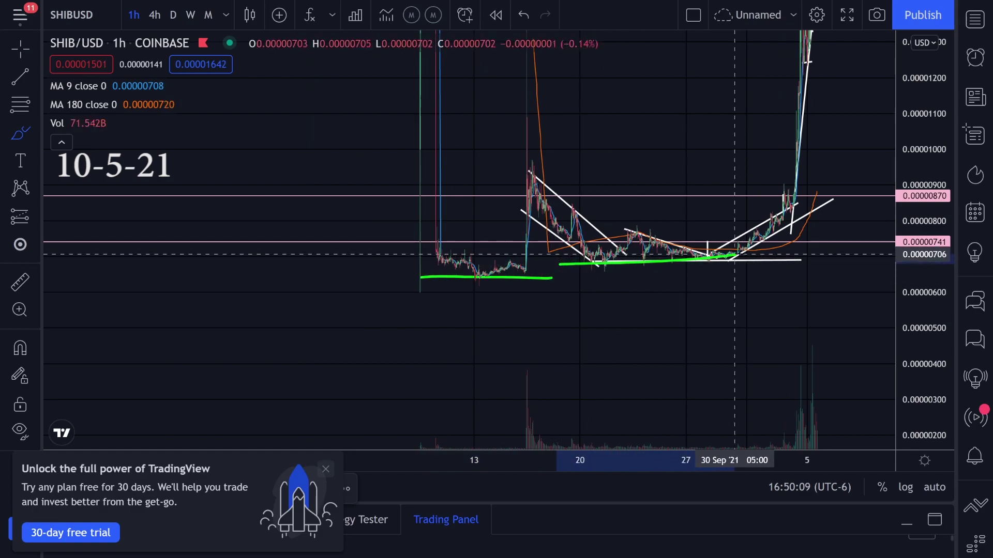
pyautogui.hotkey('ctrl', 'z')
pyautogui.hotkey('ctrl', 'z')
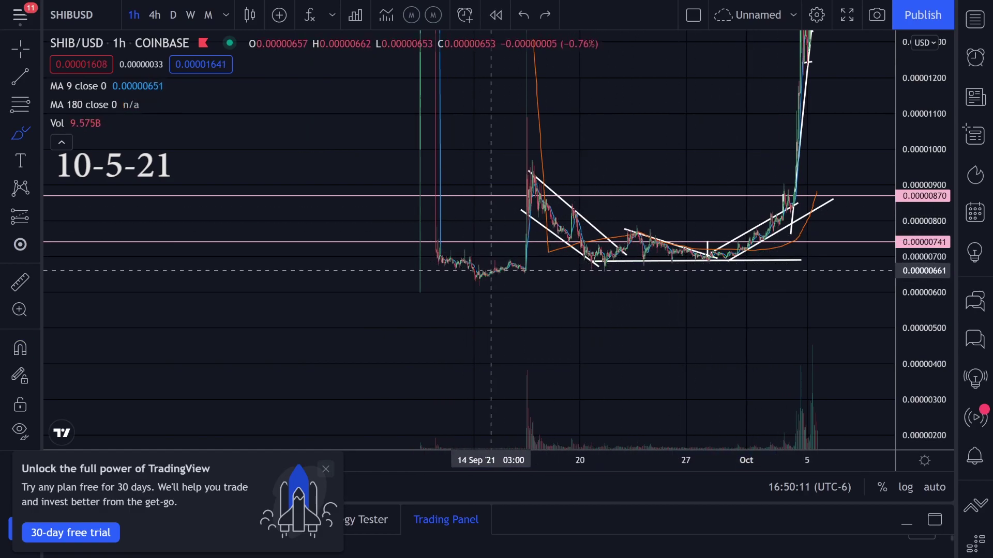
pyautogui.moveTo(439, 268); pyautogui.dragTo(751, 254)
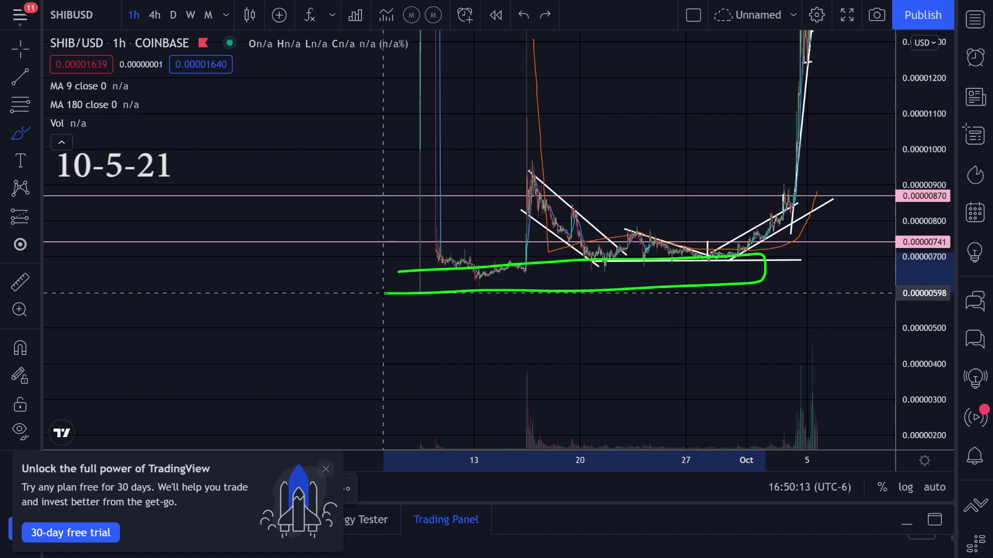
pyautogui.hotkey('ctrl', 'z')
# Brush over the late-September swings, the 0.00000741 level and the rising channel, undoing each marking.
pyautogui.moveTo(919, 337); pyautogui.dragTo(918, 289)
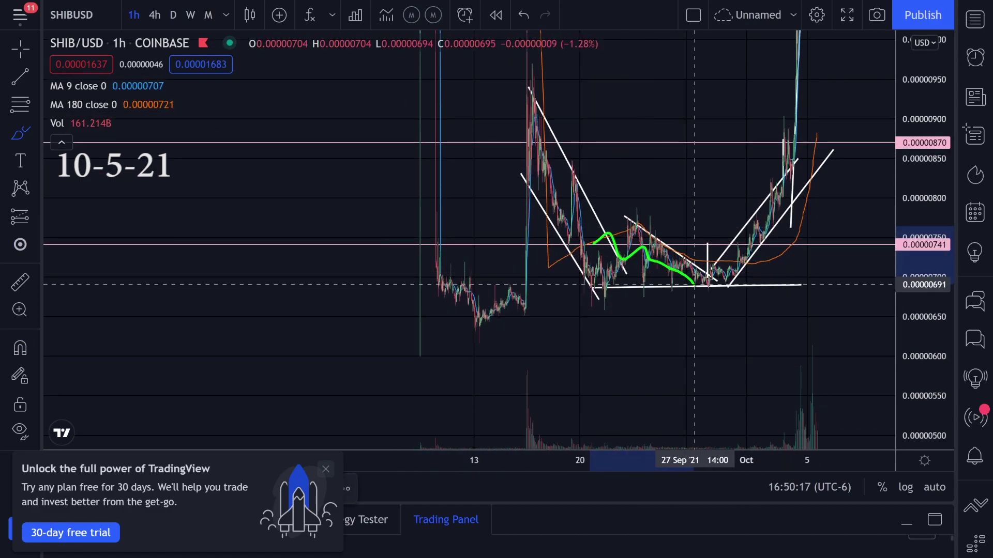
pyautogui.hotkey('ctrl', 'z')
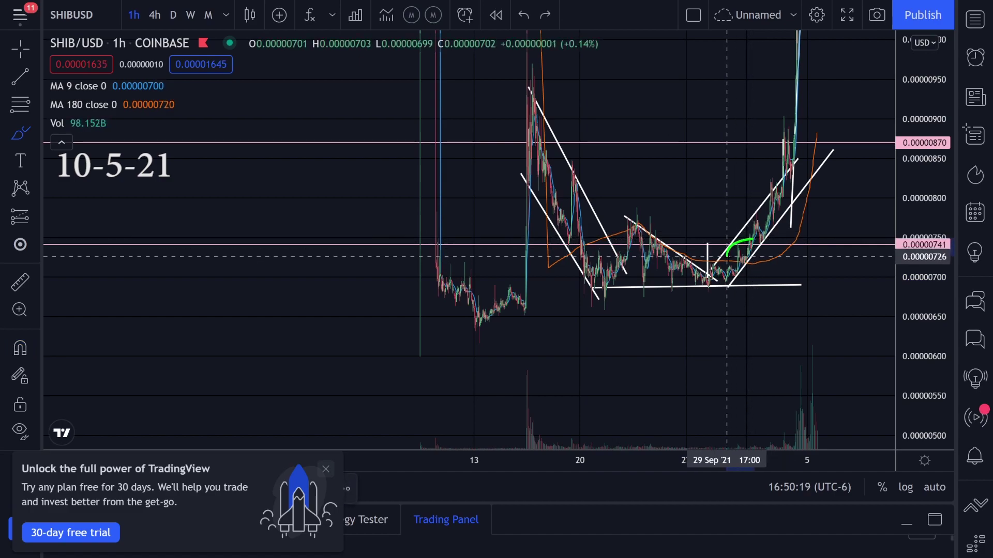
pyautogui.hotkey('ctrl', 'z')
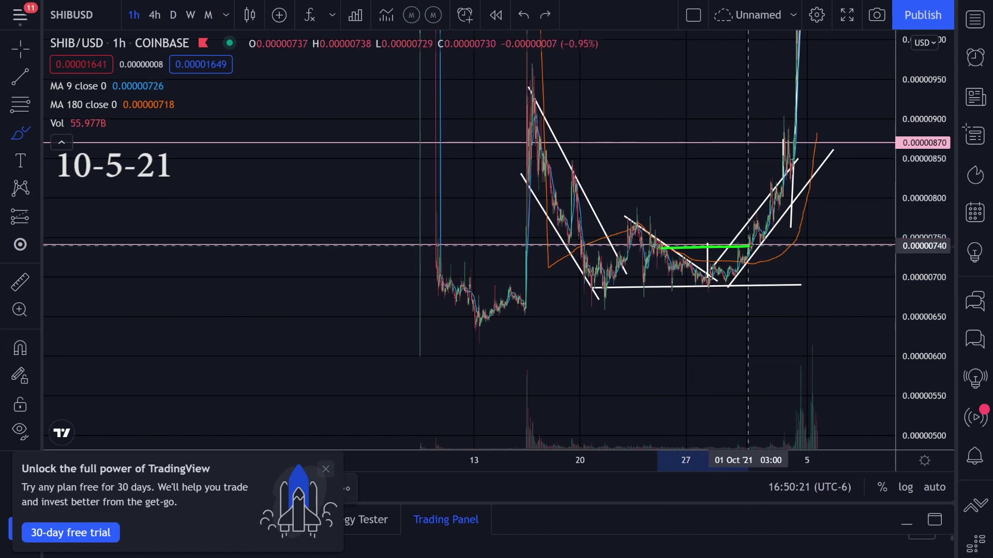
pyautogui.hotkey('ctrl', 'z')
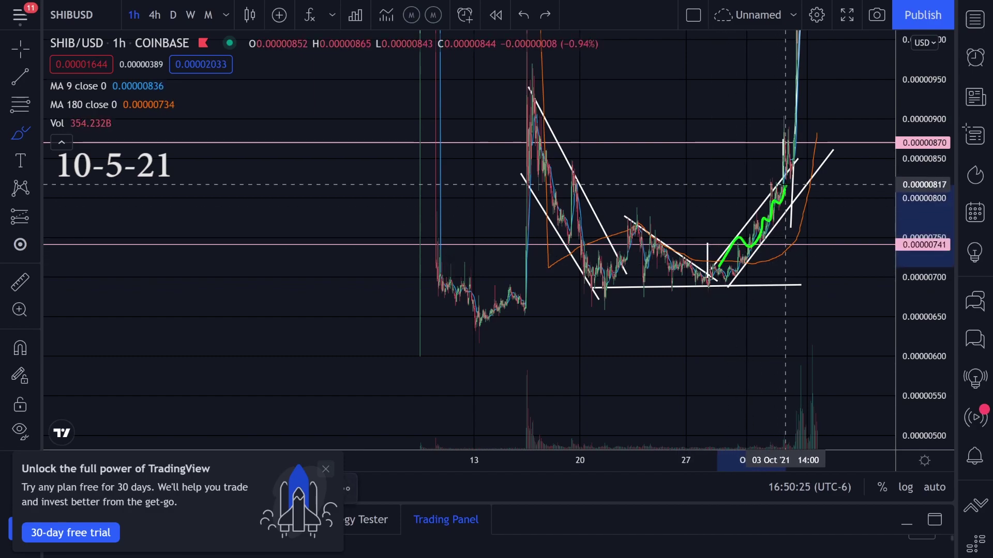
pyautogui.hotkey('ctrl', 'z')
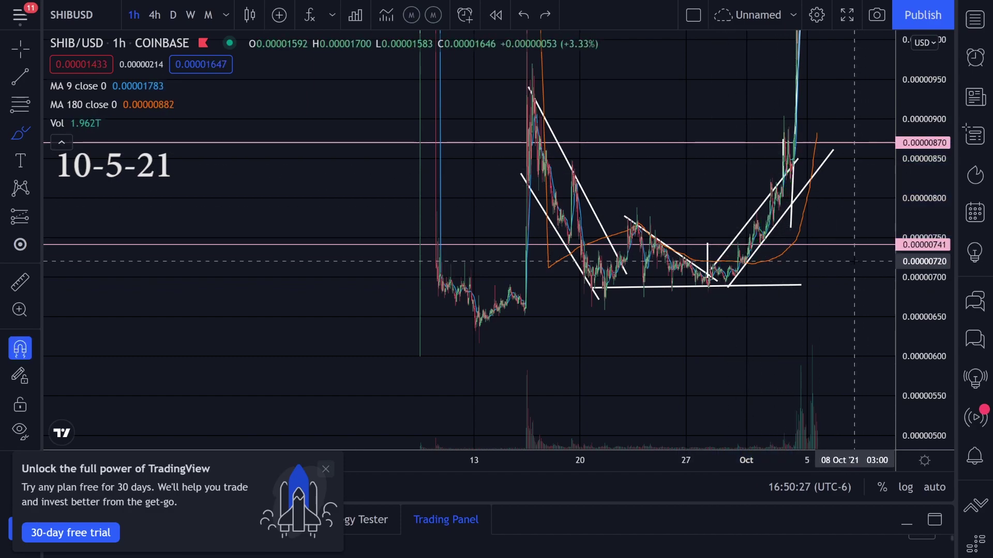
# Return to the crosshair and examine the rising channel, the breakout around 0.00000870 and the October trendline with its two triangles.
pyautogui.scroll(3, 821, 240)
pyautogui.scroll(1, 820, 241)
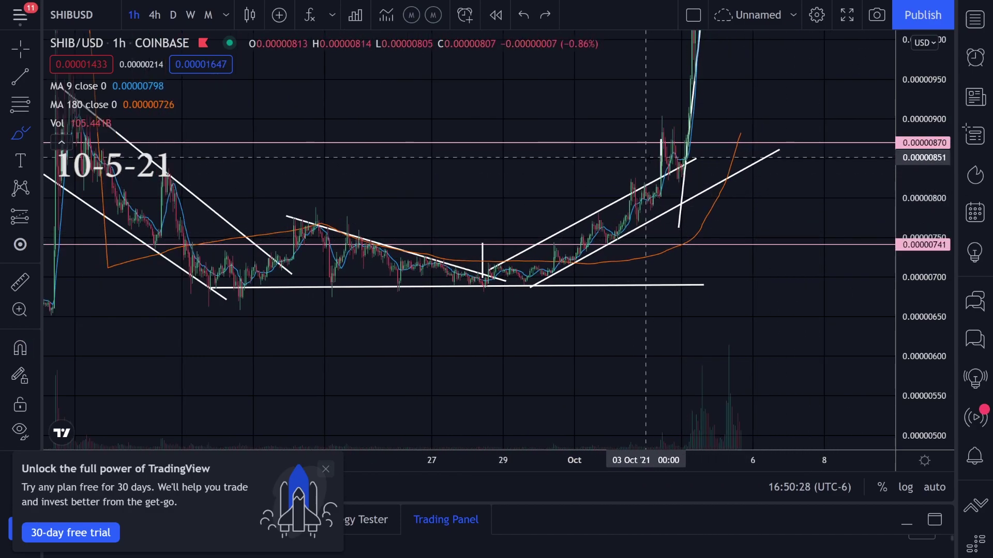
pyautogui.click(696, 138)
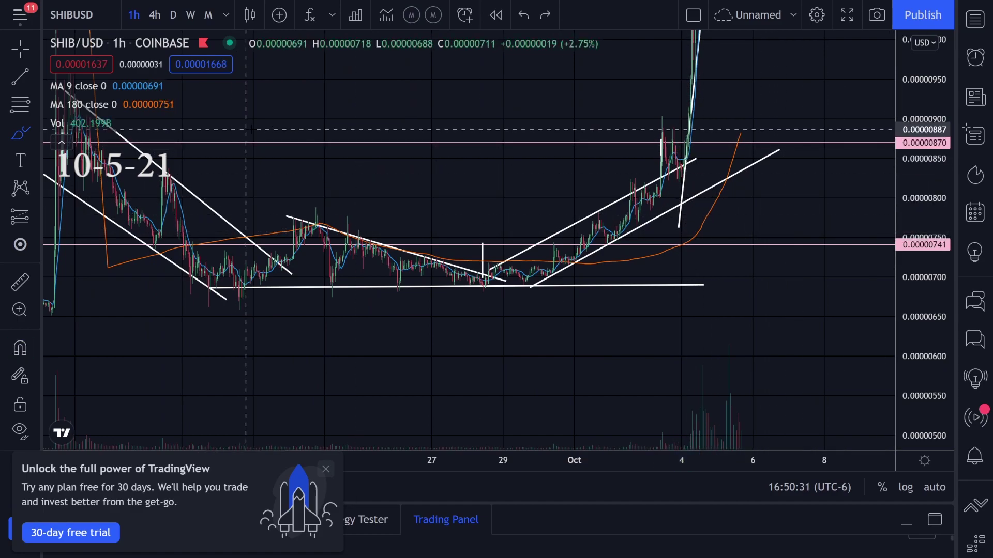
pyautogui.click(20, 49)
pyautogui.scroll(-4, 591, 288)
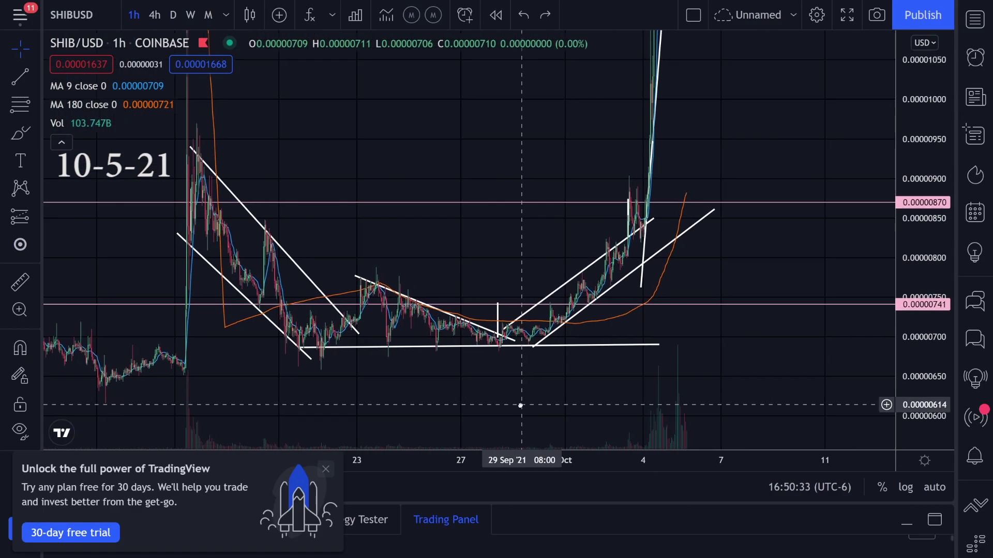
pyautogui.scroll(5, 731, 356)
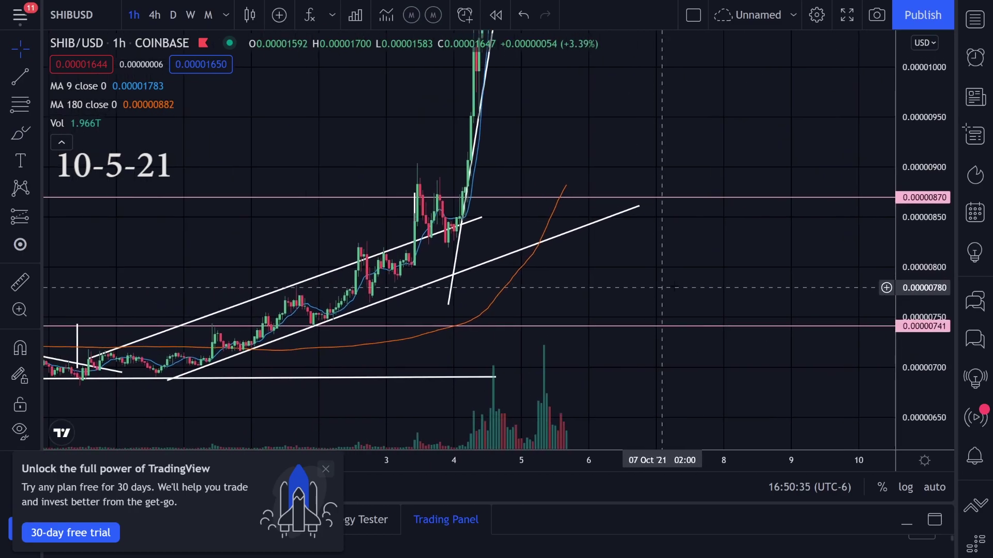
pyautogui.moveTo(911, 153); pyautogui.dragTo(911, 298)
pyautogui.scroll(4, 594, 282)
pyautogui.moveTo(528, 258); pyautogui.dragTo(716, 306)
pyautogui.scroll(3, 723, 307)
pyautogui.hscroll(-5, 723, 307)
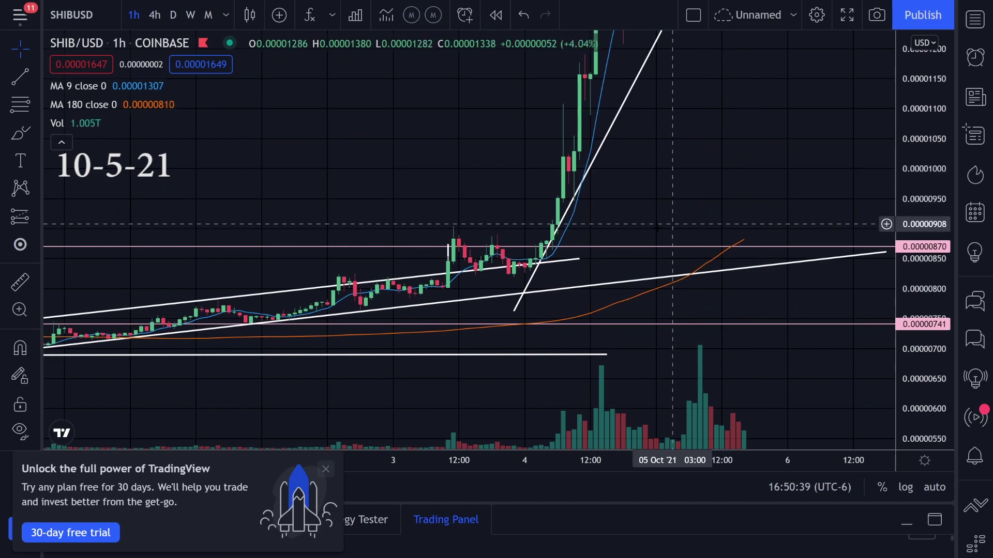
pyautogui.scroll(-3, 661, 231)
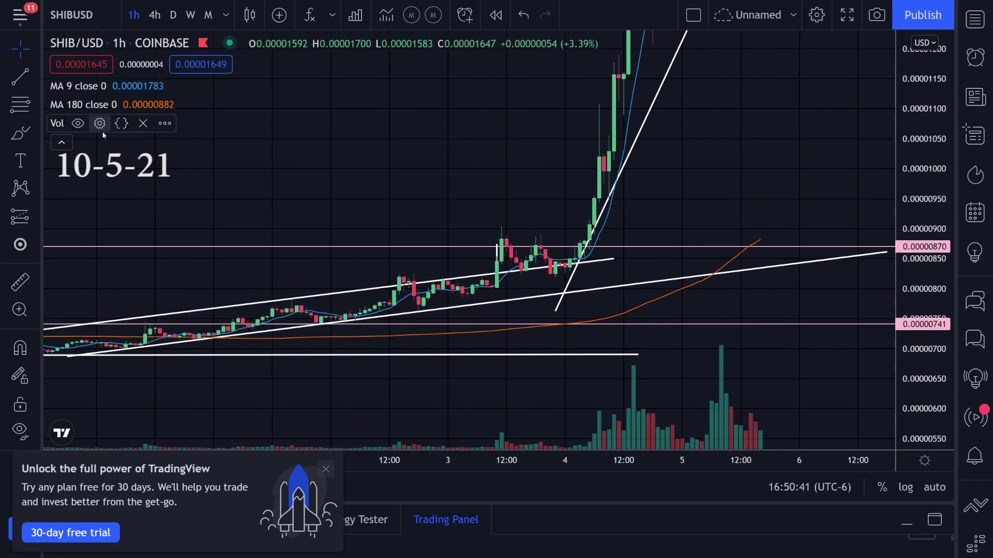
pyautogui.hscroll(3, 765, 202)
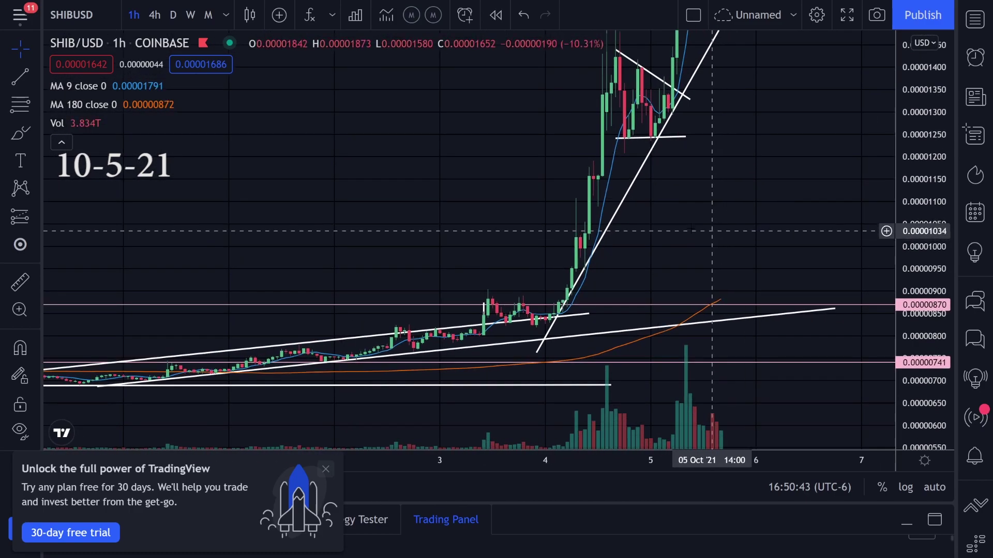
pyautogui.scroll(-5, 571, 225)
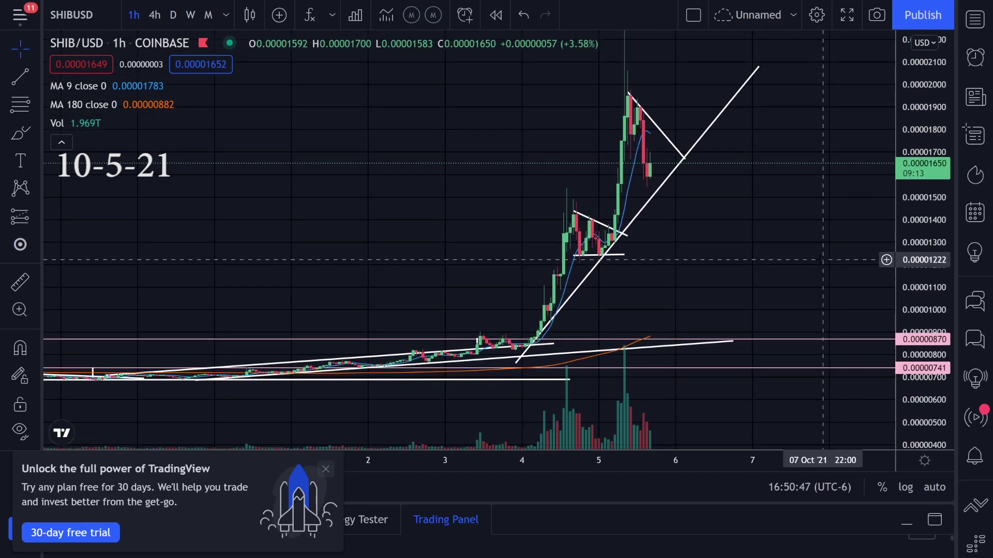
pyautogui.scroll(-3, 814, 261)
# Brush marks beside the 9-period moving average at the latest candles and along the October rally, undoing the markings.
pyautogui.scroll(5, 814, 261)
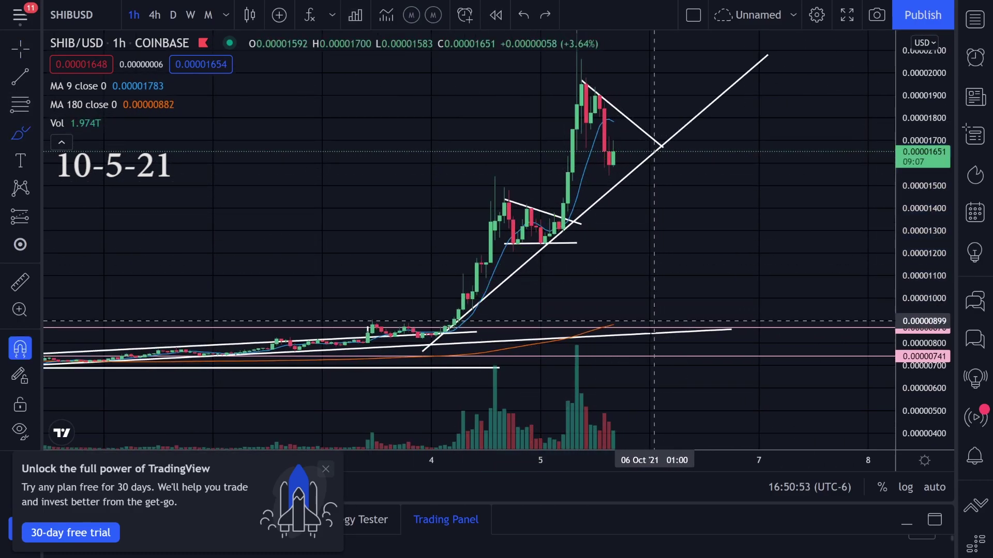
pyautogui.scroll(2, 629, 315)
pyautogui.hotkey('ctrl', 'z')
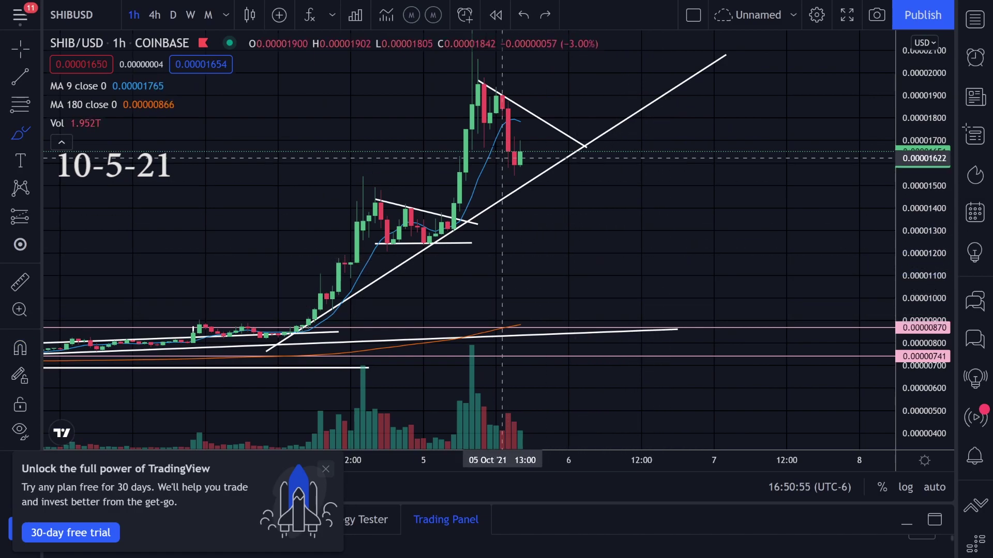
pyautogui.moveTo(516, 116)
pyautogui.mouseDown()
pyautogui.moveTo(495, 119)
pyautogui.moveTo(532, 131)
pyautogui.mouseUp()
pyautogui.hotkey('ctrl', 'z')
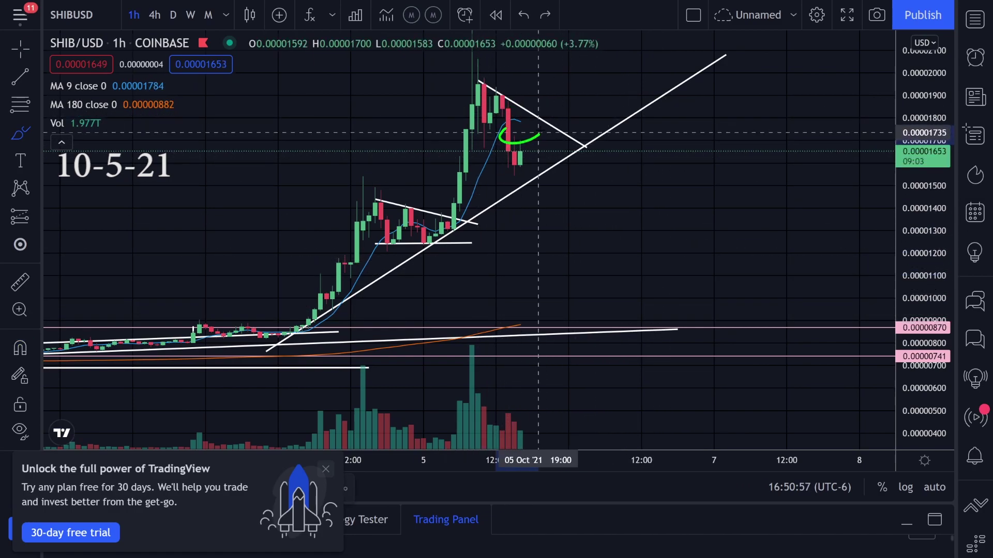
pyautogui.moveTo(320, 328); pyautogui.dragTo(492, 103)
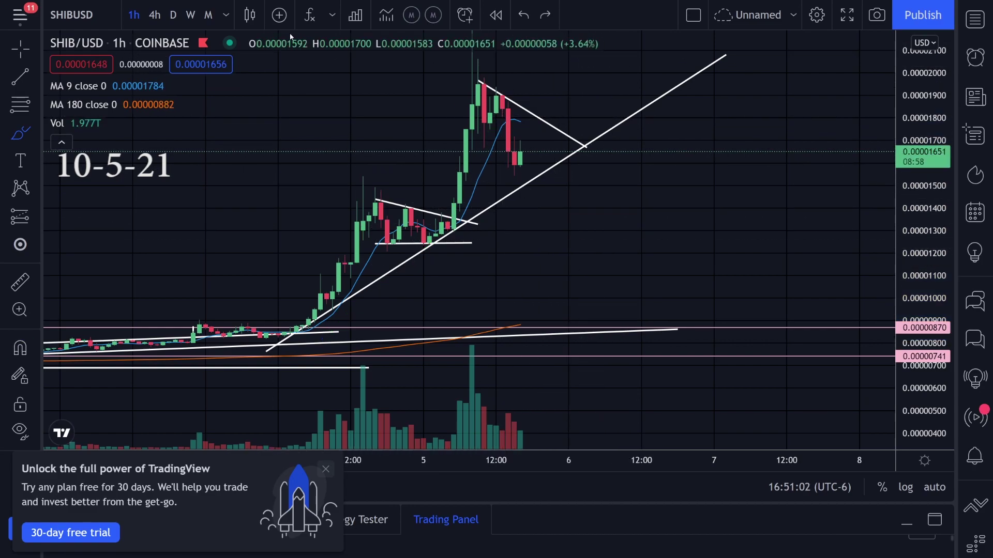
# Add the RSI indicator to the SHIB/USD chart.
pyautogui.click(311, 15)
pyautogui.click(413, 300)
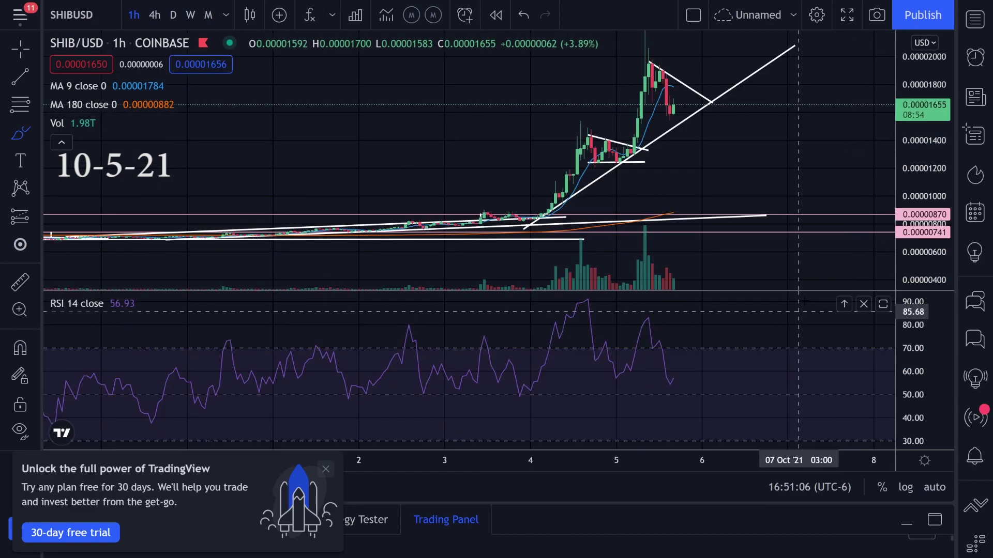
# Brush strokes comparing the October 4 and 5 peaks in RSI and price, undoing the RSI marking.
pyautogui.click(34, 133)
pyautogui.click(584, 298)
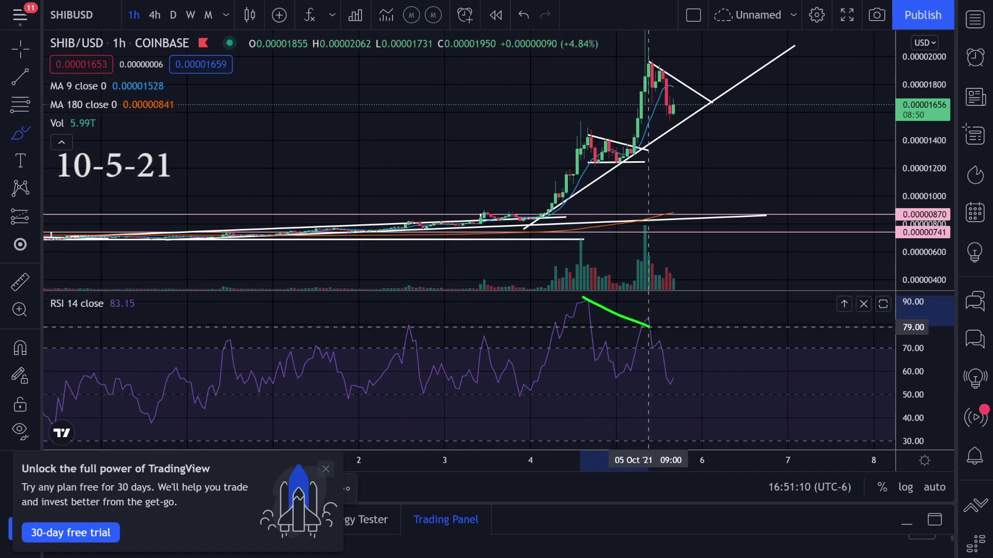
pyautogui.moveTo(648, 327); pyautogui.dragTo(669, 338)
pyautogui.hotkey('ctrl', 'z')
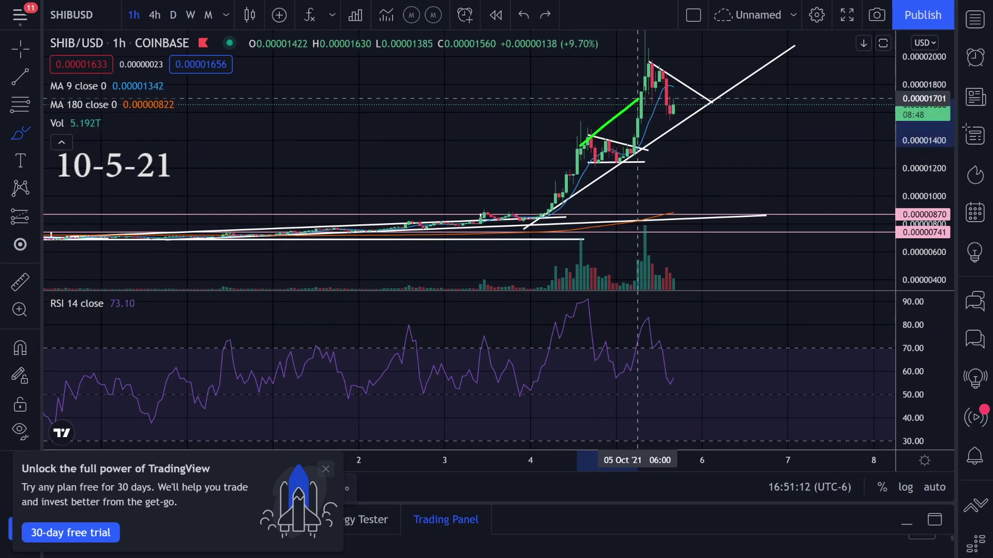
# Switch the chart to the 4-hour interval.
pyautogui.click(154, 15)
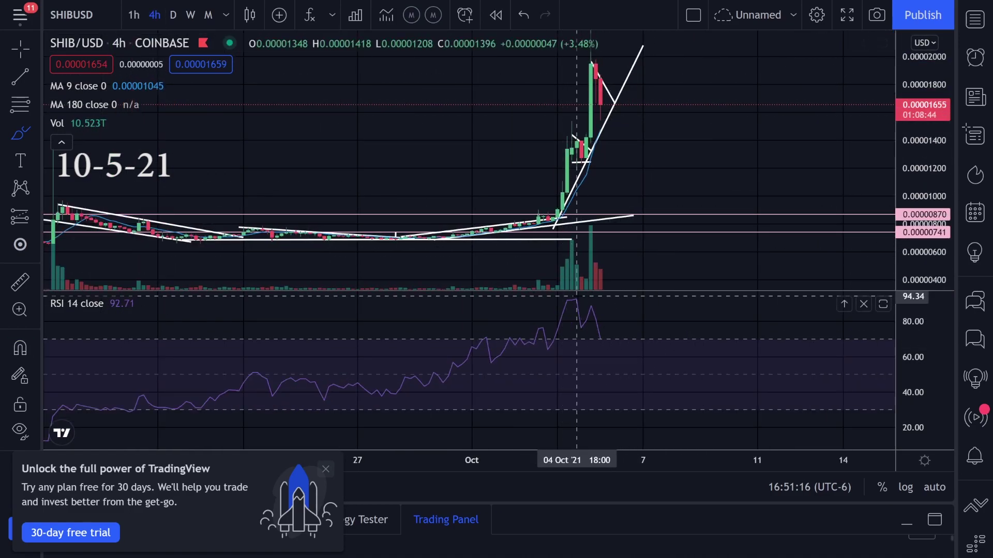
# Brush a falling line over the latest RSI peaks and a rising line beside the price highs, undoing both strokes.
pyautogui.moveTo(572, 297); pyautogui.dragTo(605, 313)
pyautogui.moveTo(550, 157); pyautogui.dragTo(616, 56)
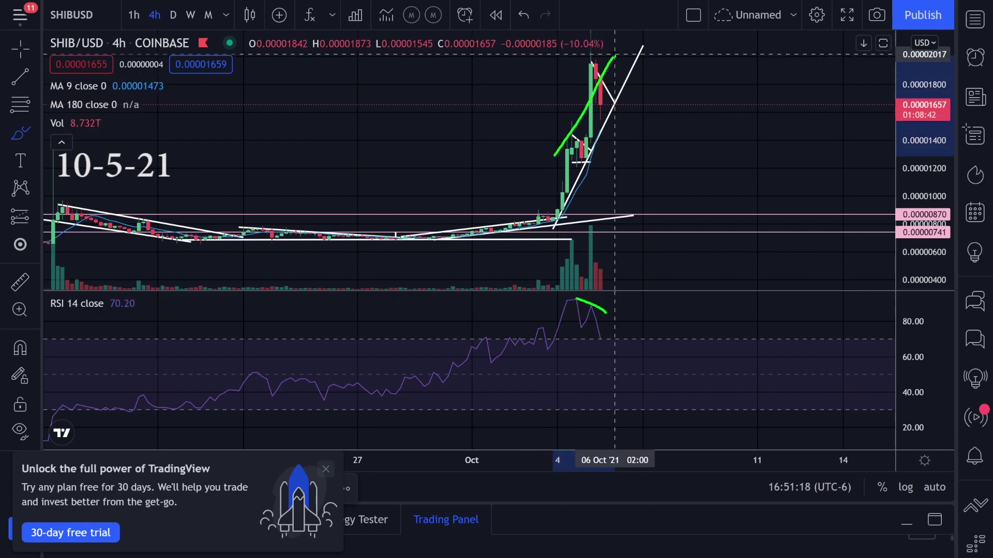
pyautogui.hotkey('ctrl', 'z')
# Switch to the daily interval and brush a projected RSI climb ending in a circle near the overbought line, undoing the marks.
pyautogui.click(172, 14)
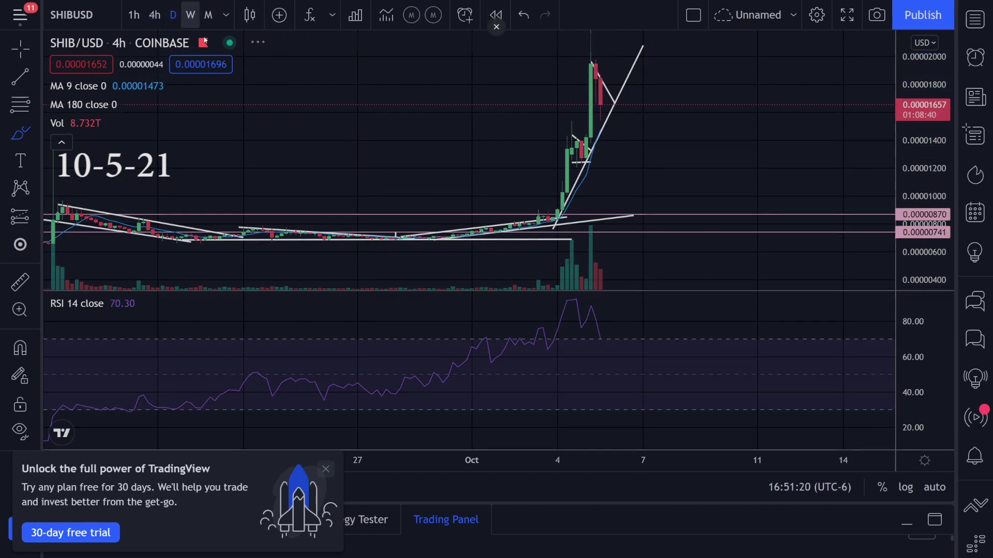
pyautogui.moveTo(387, 439)
pyautogui.mouseDown()
pyautogui.moveTo(454, 412)
pyautogui.moveTo(464, 379)
pyautogui.mouseUp()
pyautogui.hotkey('ctrl', 'z')
pyautogui.scroll(-2, 866, 399)
pyautogui.moveTo(912, 398); pyautogui.dragTo(912, 429)
pyautogui.moveTo(551, 370)
pyautogui.mouseDown()
pyautogui.moveTo(574, 373)
pyautogui.moveTo(562, 395)
pyautogui.moveTo(543, 385)
pyautogui.moveTo(562, 329)
pyautogui.mouseUp()
pyautogui.hotkey('ctrl', 'z')
pyautogui.hotkey('ctrl', 'z')
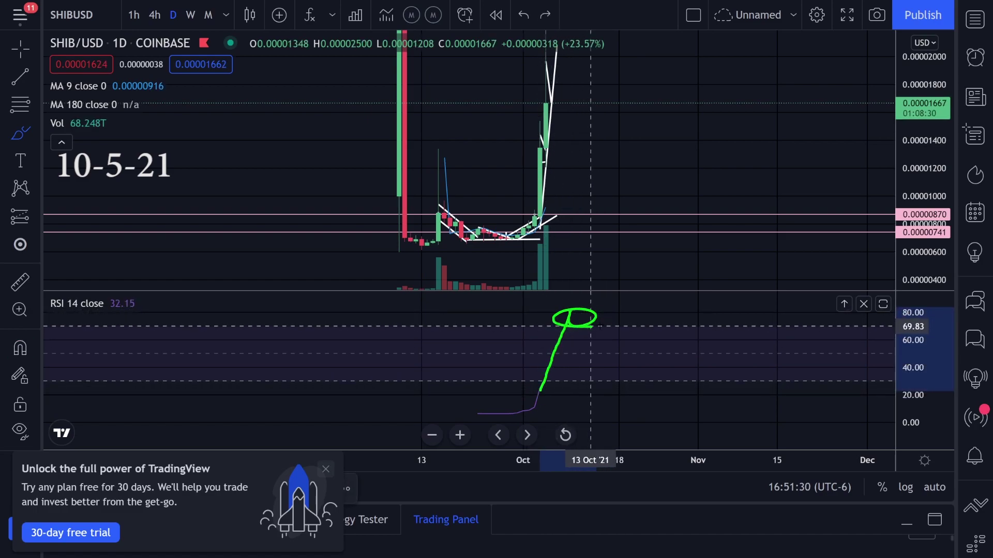
pyautogui.hotkey('ctrl', 'z')
# Return the chart to the 1-hour interval and remove the RSI indicator.
pyautogui.scroll(5, 635, 284)
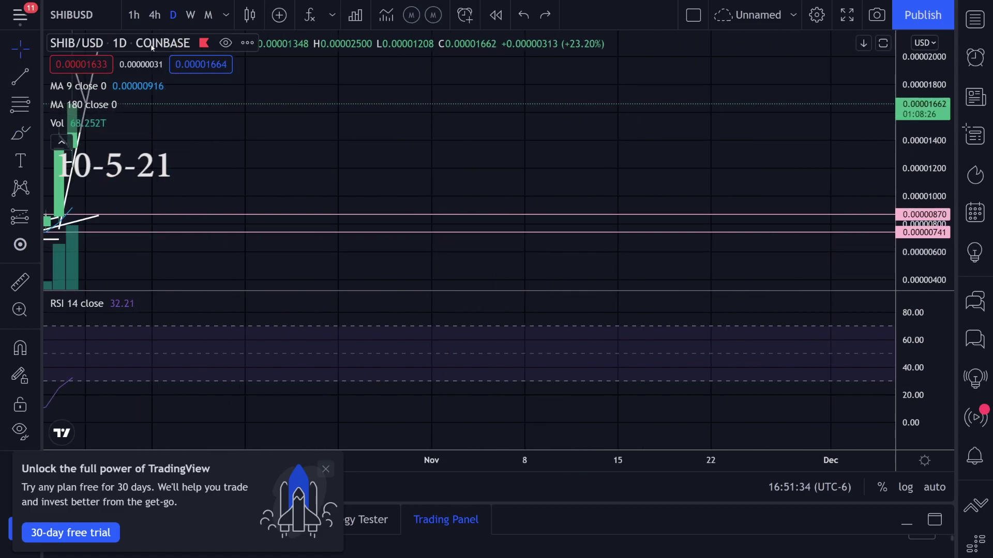
pyautogui.click(155, 15)
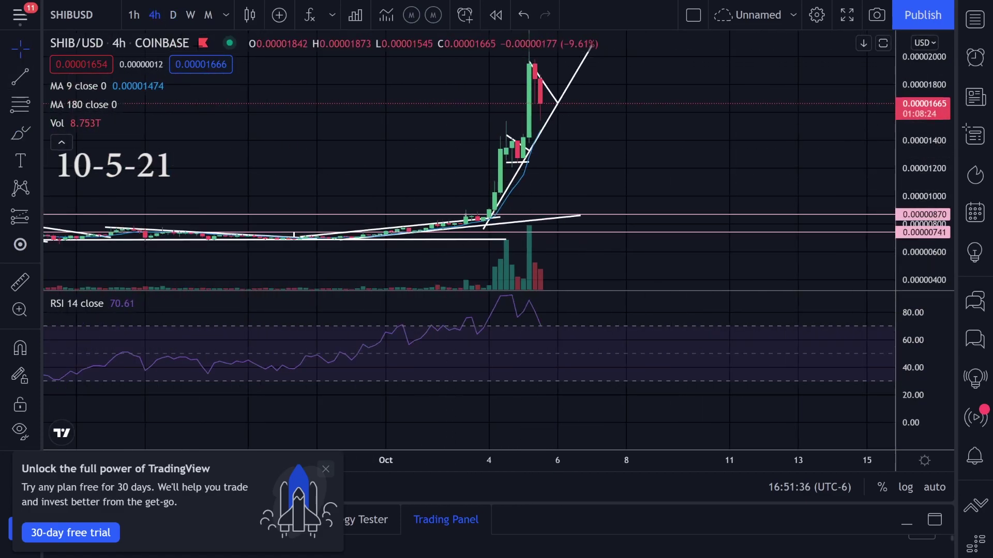
pyautogui.click(134, 15)
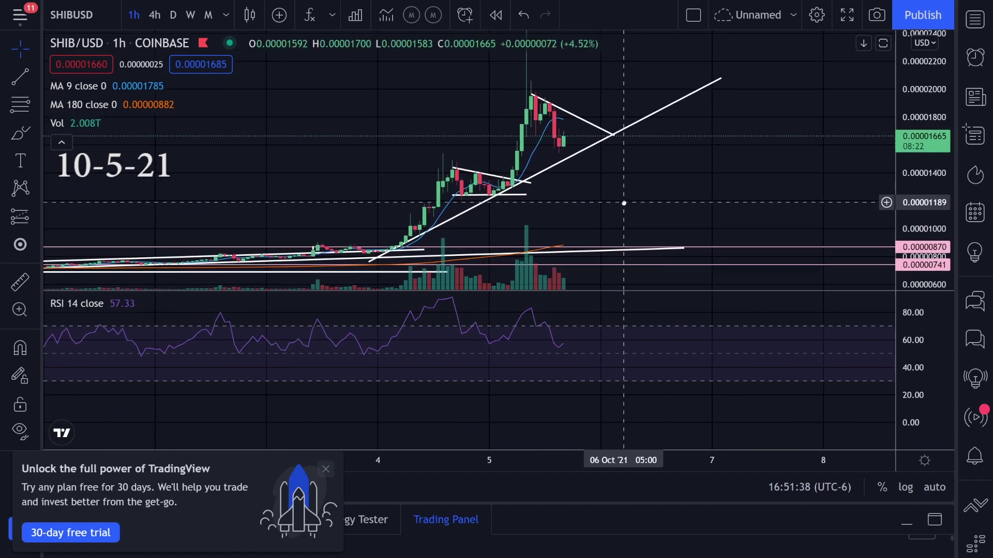
pyautogui.scroll(4, 624, 203)
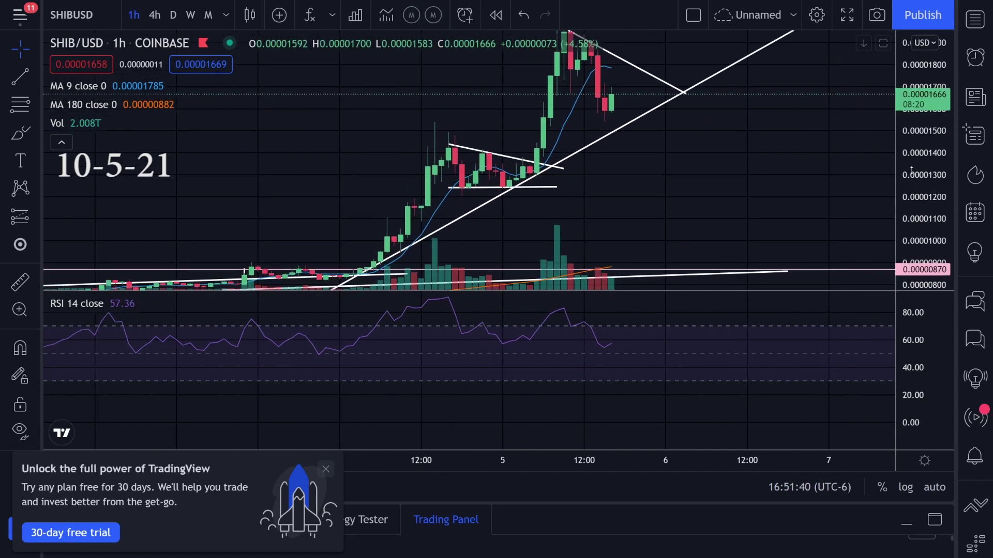
pyautogui.moveTo(911, 170); pyautogui.dragTo(911, 235)
pyautogui.moveTo(753, 206); pyautogui.dragTo(745, 222)
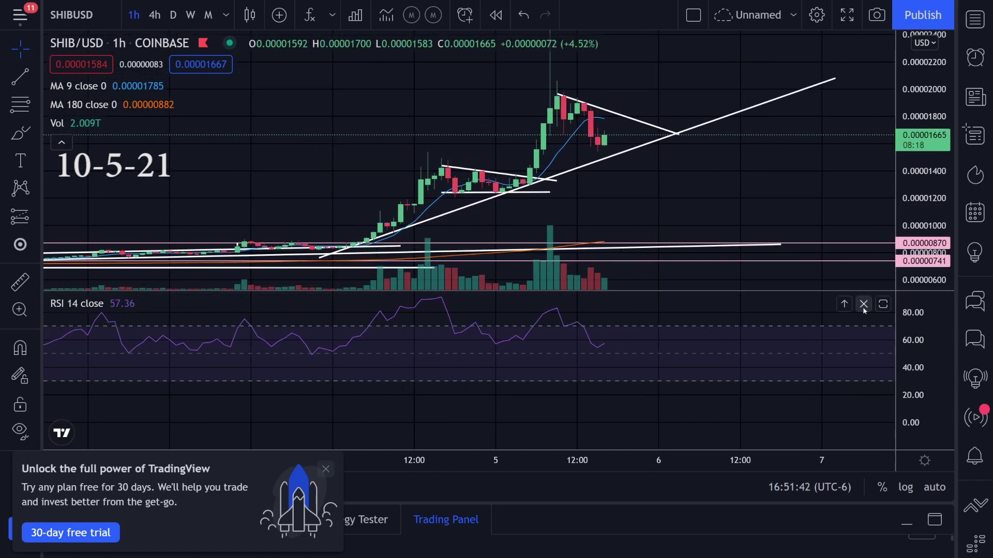
pyautogui.click(863, 305)
# Brush circles on the two October 5 highs and a path below the descending trendline towards the apex, undoing the marks.
pyautogui.moveTo(815, 255); pyautogui.dragTo(811, 290)
pyautogui.moveTo(928, 309); pyautogui.dragTo(928, 252)
pyautogui.scroll(3, 745, 315)
pyautogui.moveTo(744, 315); pyautogui.dragTo(818, 269)
pyautogui.moveTo(911, 215); pyautogui.dragTo(911, 284)
pyautogui.scroll(-1, 787, 287)
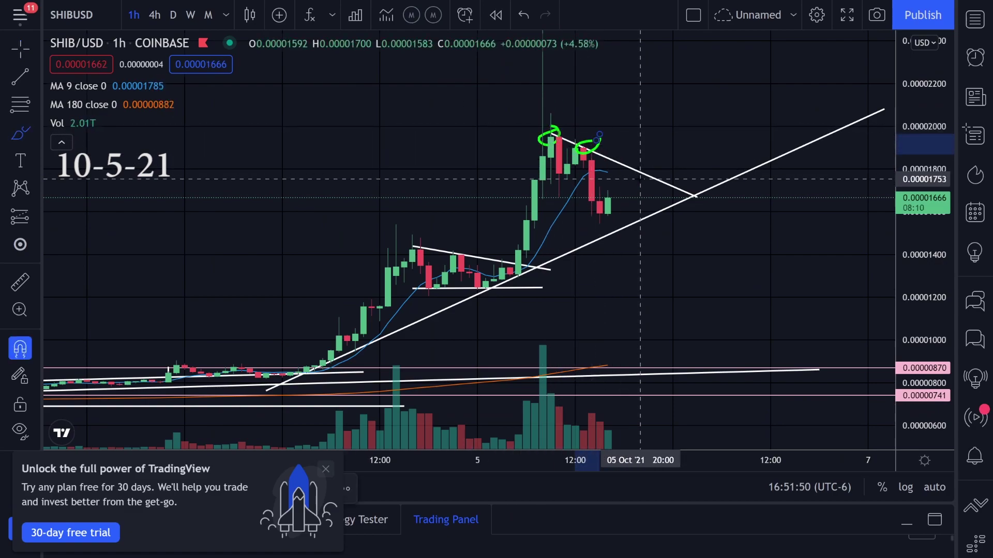
pyautogui.moveTo(551, 132); pyautogui.dragTo(649, 184)
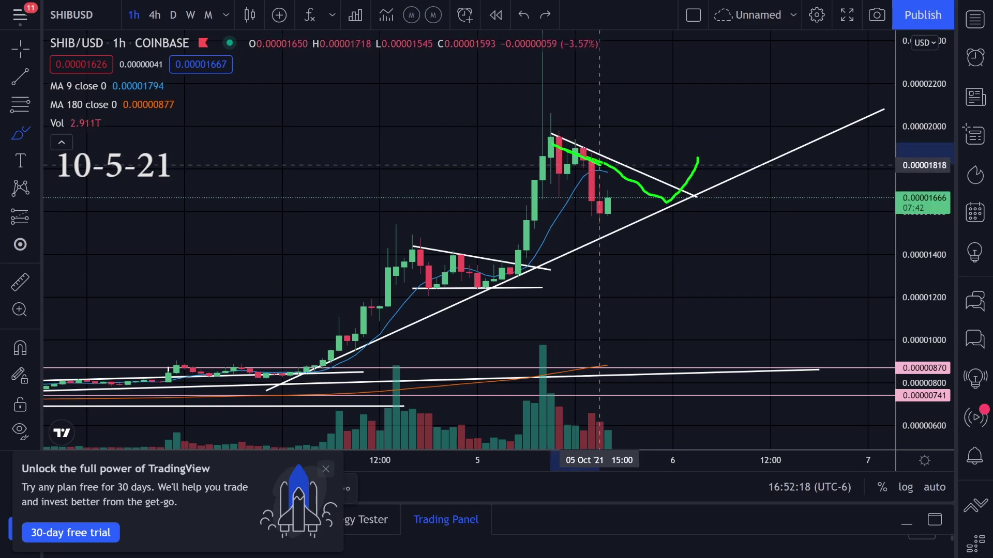
pyautogui.hotkey('ctrl', 'z')
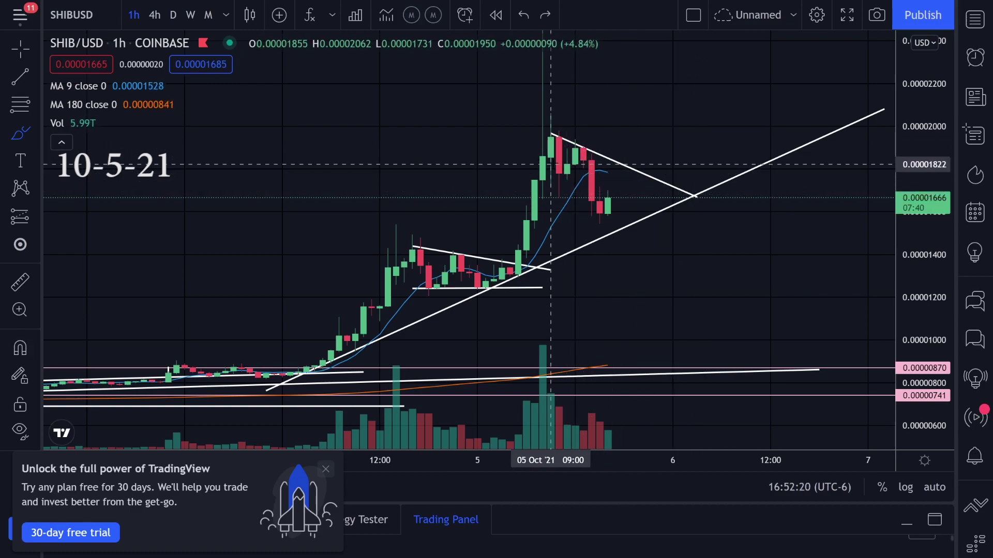
pyautogui.hotkey('ctrl', 'z')
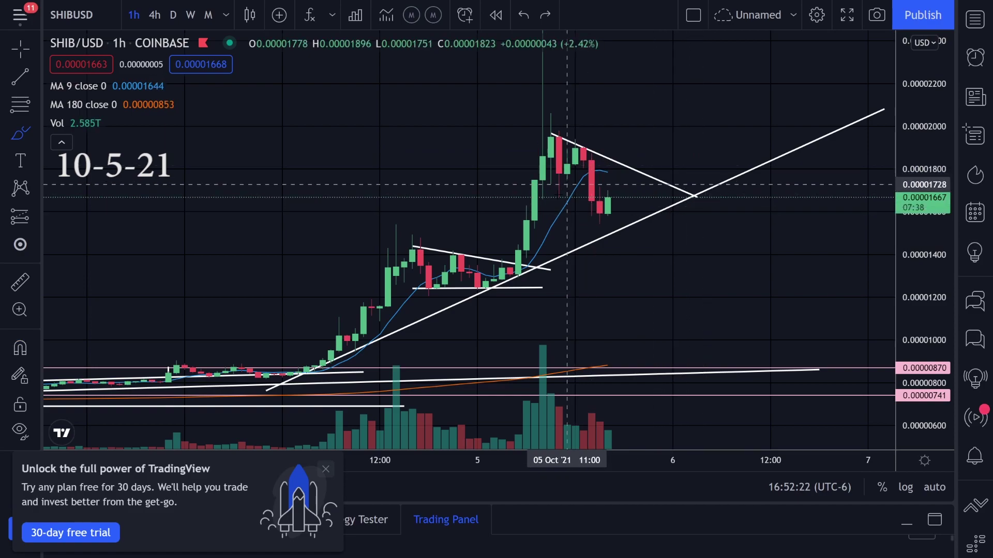
# Brush a zigzag price path inside the triangle and upward and downward breakout paths at its apex, undoing all strokes.
pyautogui.moveTo(534, 256); pyautogui.dragTo(583, 176)
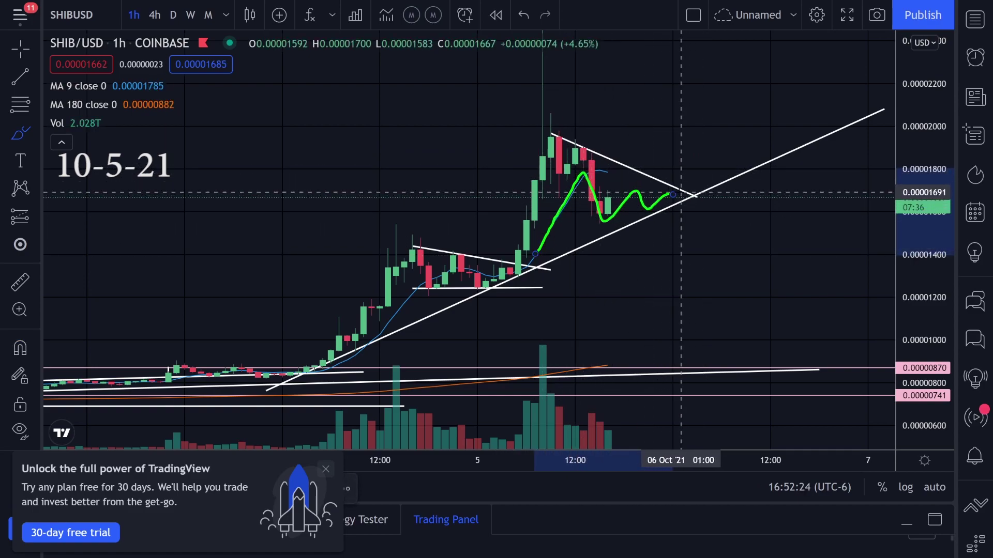
pyautogui.hotkey('ctrl', 'z')
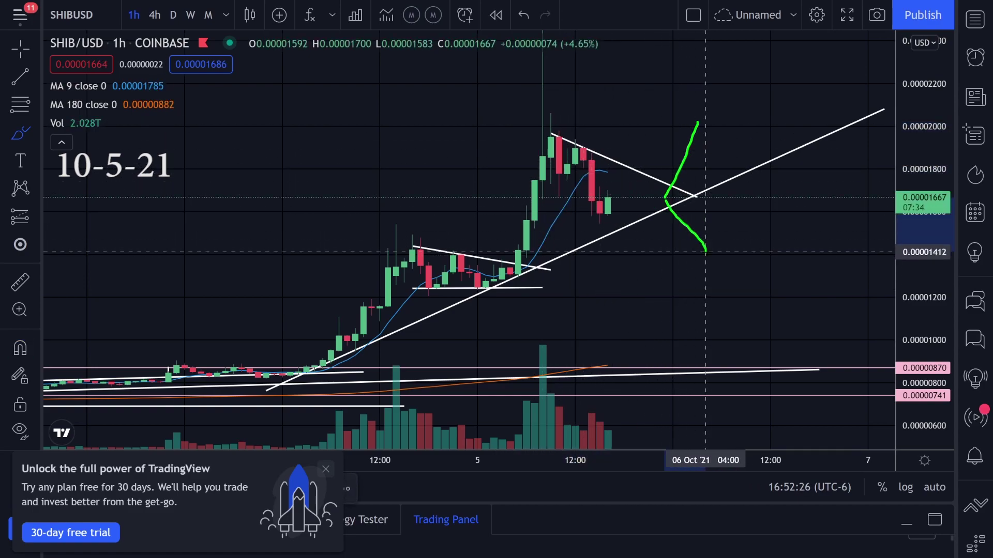
pyautogui.hotkey('ctrl', 'z')
pyautogui.hotkey('ctrl', 'z')
# Clear all trendlines and horizontal levels from the 1-hour chart and dismiss the free-trial offer.
pyautogui.scroll(-2, 887, 197)
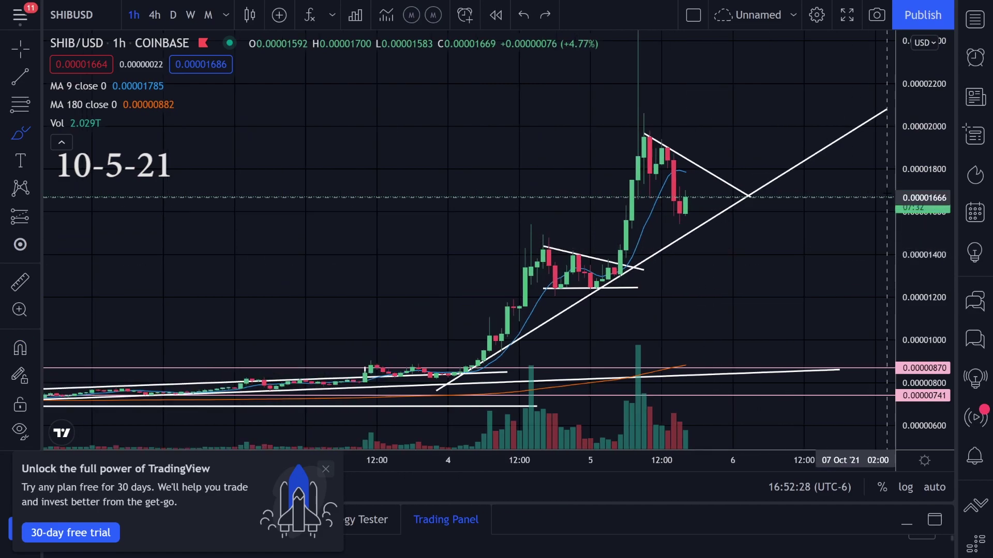
pyautogui.scroll(-5, 887, 197)
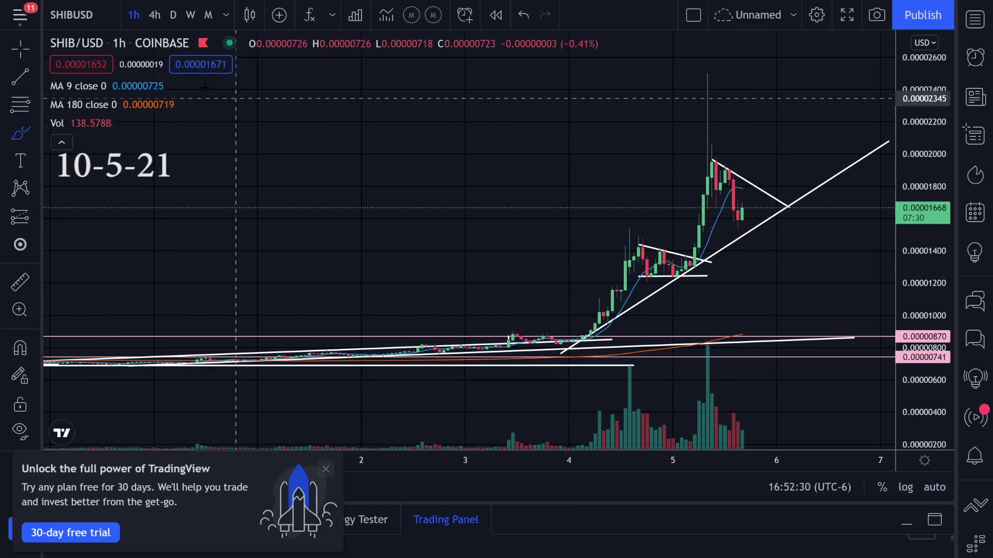
pyautogui.scroll(5, 564, 235)
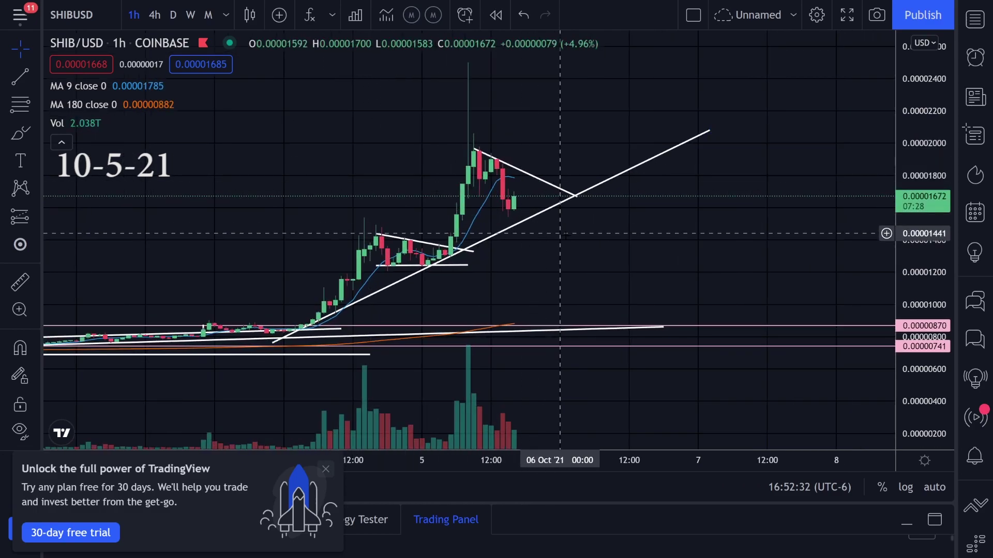
pyautogui.scroll(-2, 564, 236)
pyautogui.scroll(-2, 354, 166)
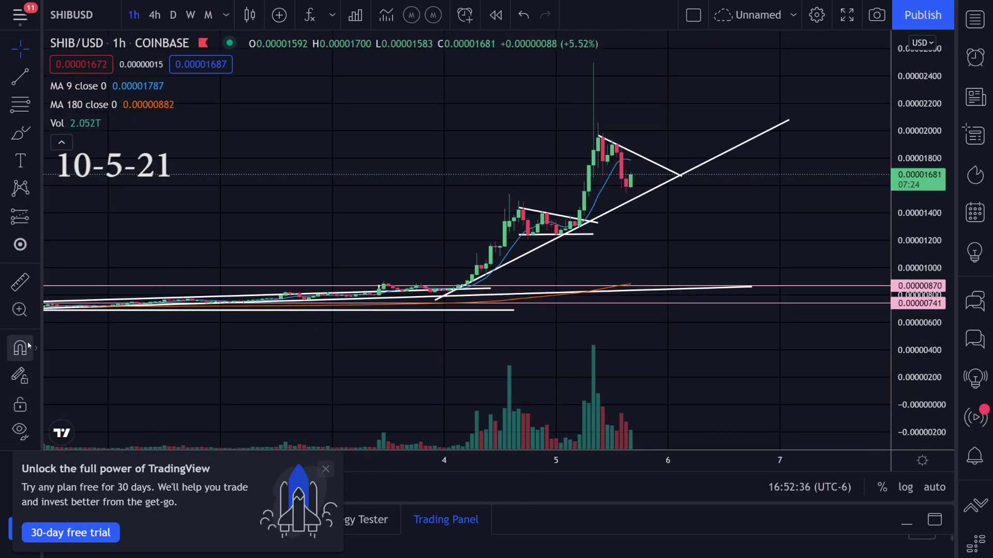
pyautogui.scroll(-3, 83, 166)
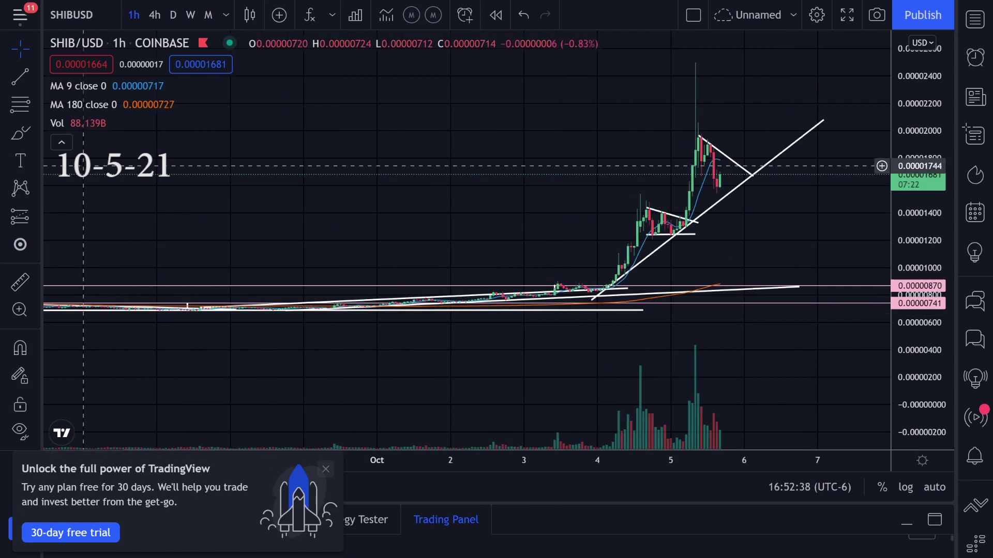
pyautogui.click(34, 110)
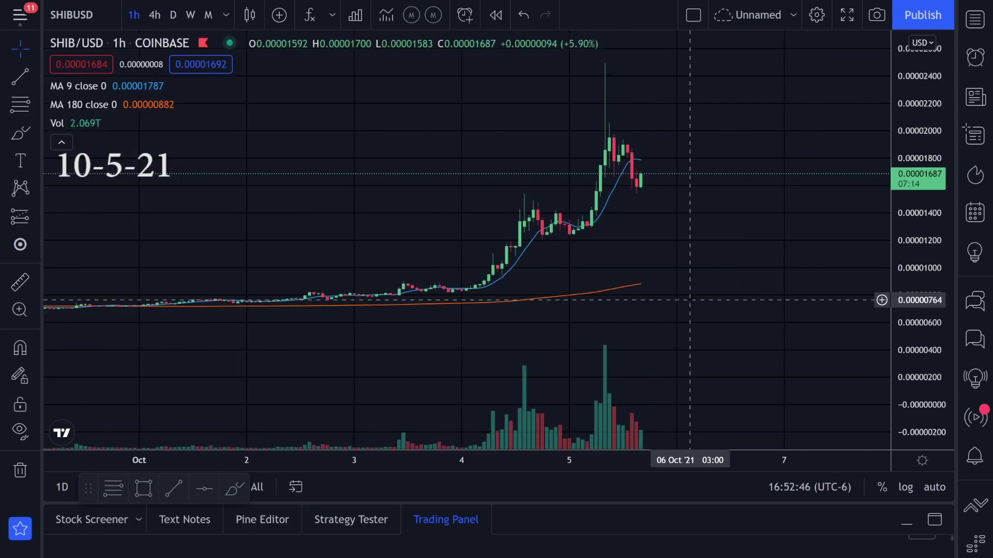
# Brush circles around the late October 3 low and the October 5 high wick as the rally's start and end points.
pyautogui.scroll(-3, 689, 300)
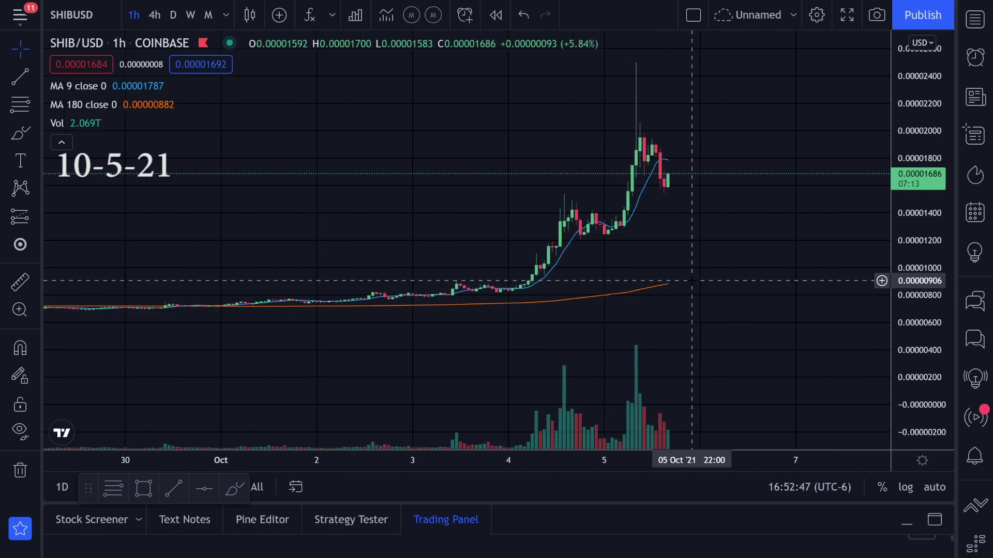
pyautogui.scroll(2, 848, 300)
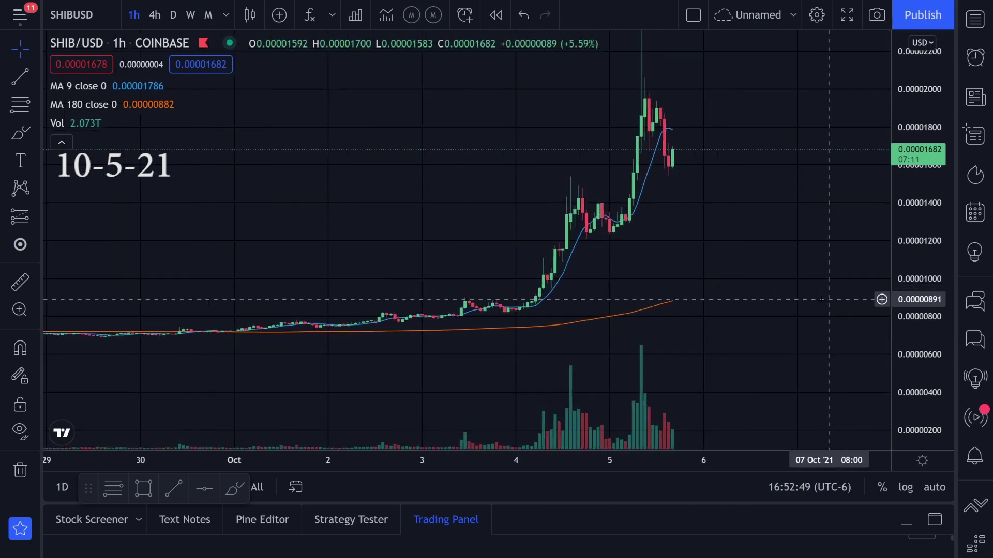
pyautogui.click(17, 134)
pyautogui.moveTo(525, 299); pyautogui.dragTo(532, 303)
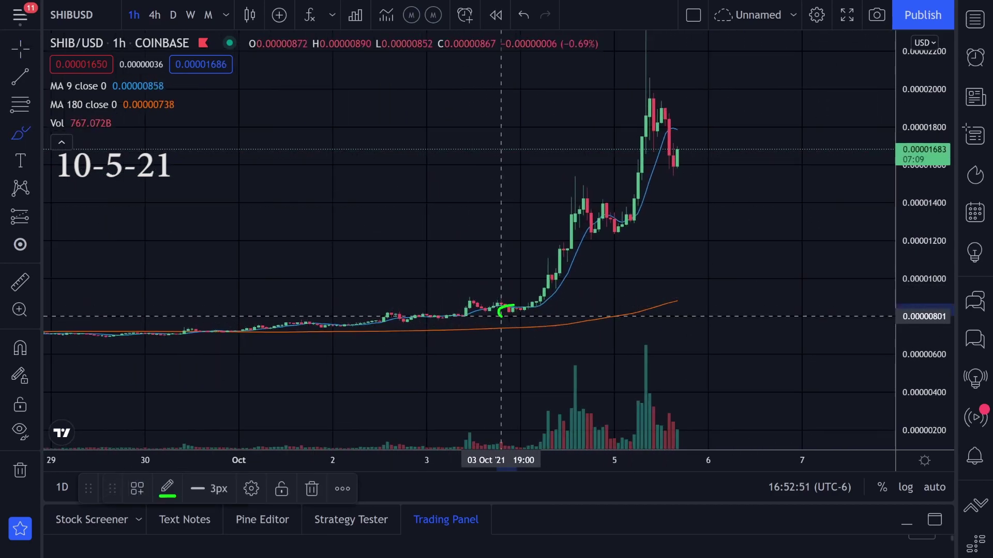
pyautogui.moveTo(643, 37); pyautogui.dragTo(652, 42)
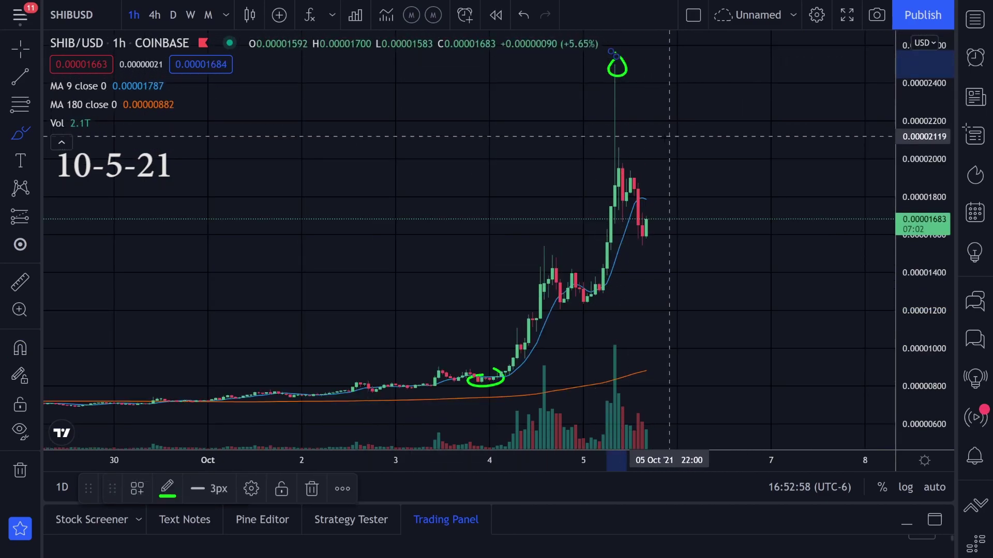
# Draw a Fibonacci retracement from the October 3 low at 0.00000821 to the October 5 high at 0.00002503 and delete both brush circles.
pyautogui.click(22, 102)
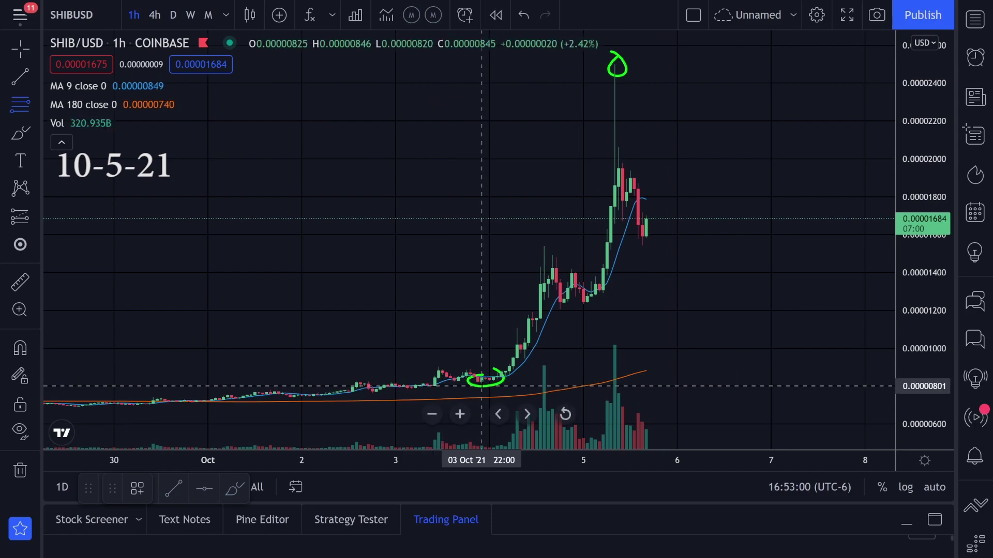
pyautogui.moveTo(481, 381)
pyautogui.mouseDown()
pyautogui.moveTo(612, 290)
pyautogui.moveTo(672, 31)
pyautogui.moveTo(736, 65)
pyautogui.mouseUp()
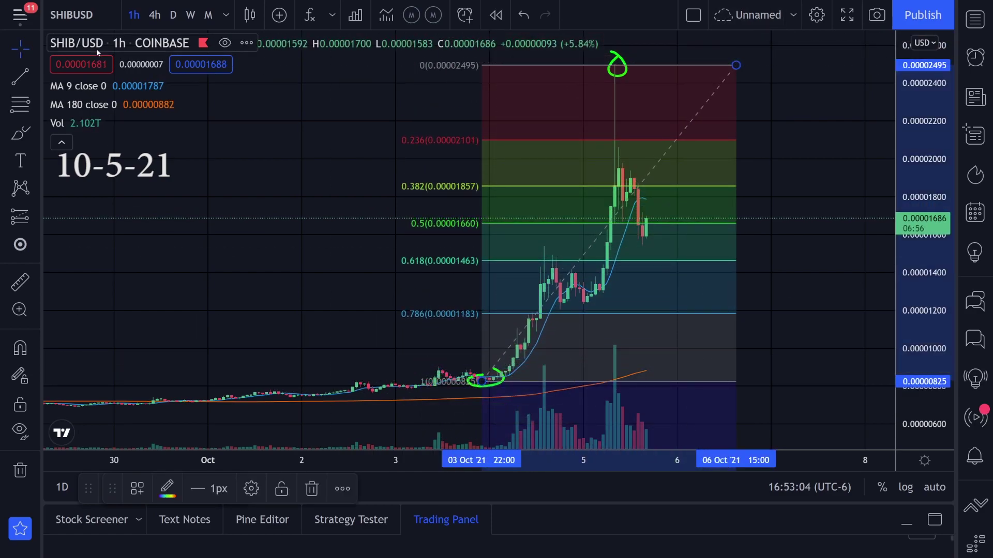
pyautogui.click(22, 51)
pyautogui.moveTo(615, 61); pyautogui.dragTo(526, 50)
pyautogui.press('Delete')
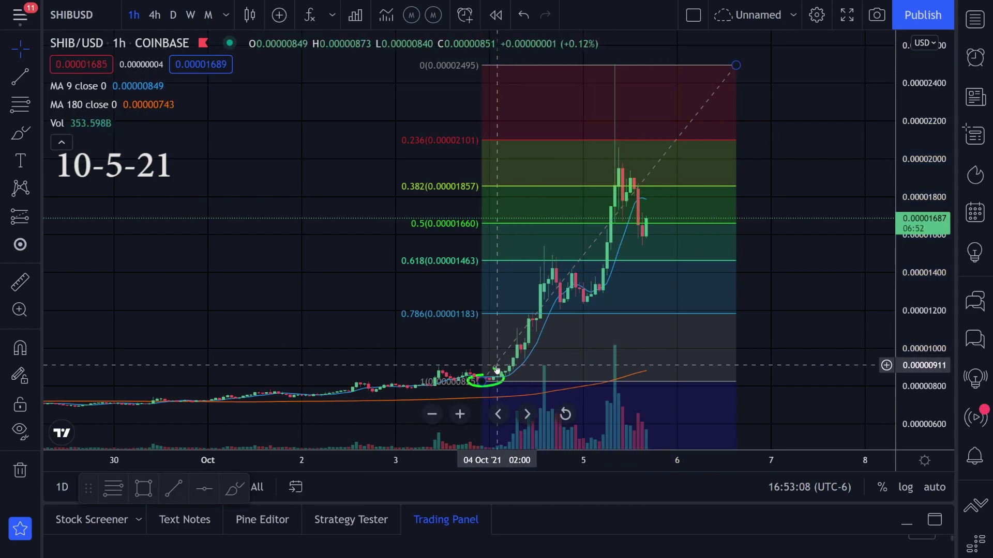
pyautogui.moveTo(497, 366); pyautogui.dragTo(362, 255)
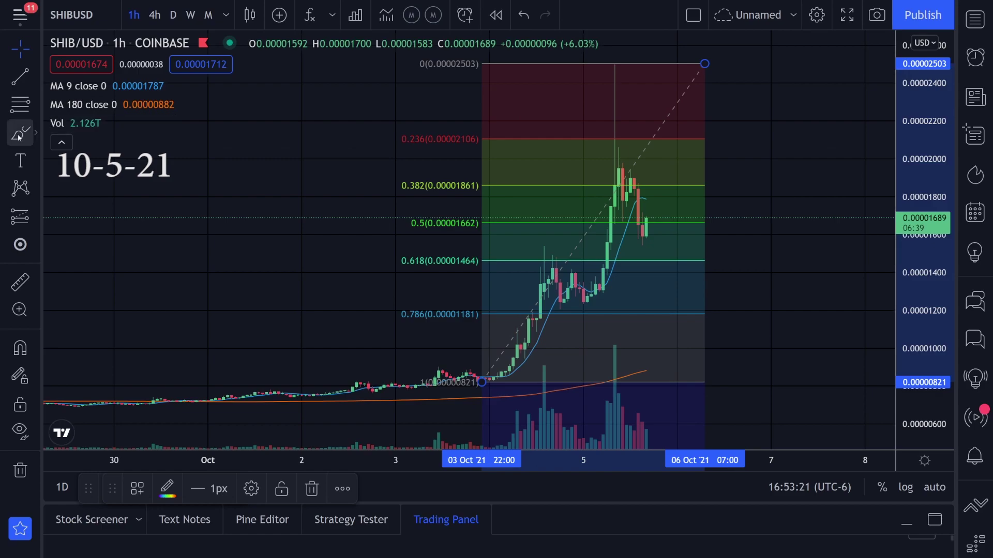
# Brush a circle around the latest candles at the 0.5 retracement level, undoing the mark.
pyautogui.click(19, 136)
pyautogui.scroll(3, 606, 225)
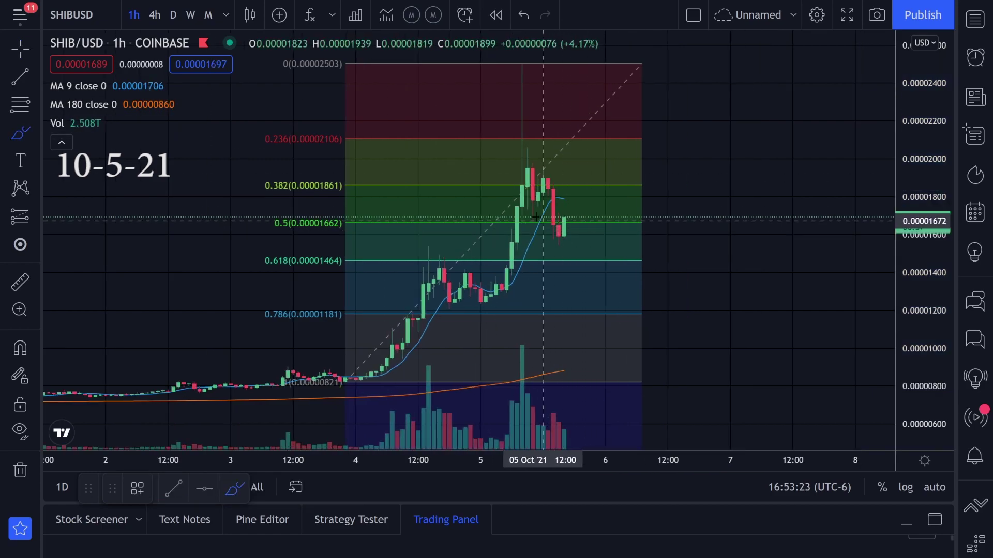
pyautogui.scroll(-2, 542, 219)
pyautogui.moveTo(624, 216); pyautogui.dragTo(614, 225)
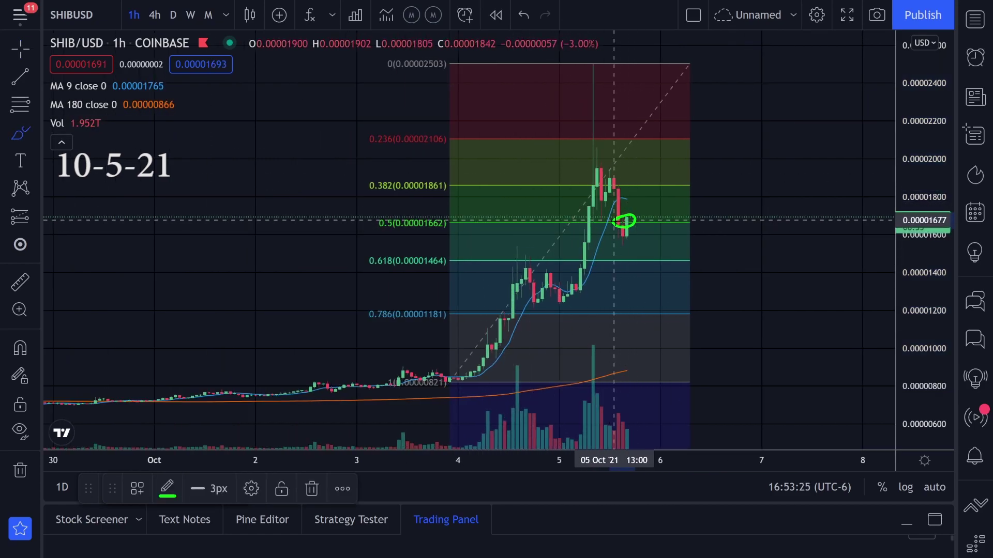
pyautogui.hotkey('ctrl', 'z')
# Brush marks at the 0.618 retracement label and along its level below the latest candles, undoing each mark.
pyautogui.moveTo(367, 264)
pyautogui.mouseDown()
pyautogui.moveTo(432, 252)
pyautogui.moveTo(368, 265)
pyautogui.mouseUp()
pyautogui.hotkey('ctrl', 'z')
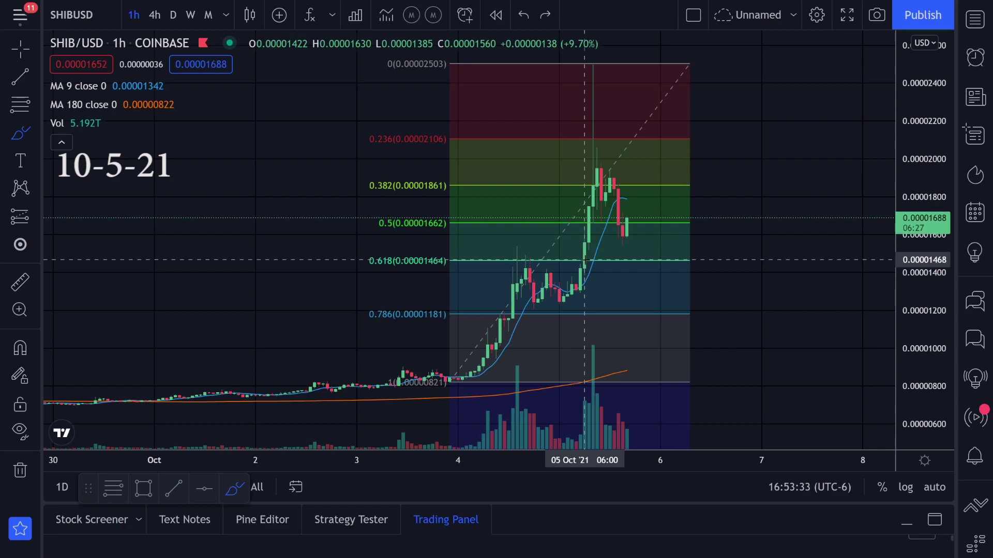
pyautogui.moveTo(586, 259); pyautogui.dragTo(645, 258)
pyautogui.hotkey('ctrl', 'z')
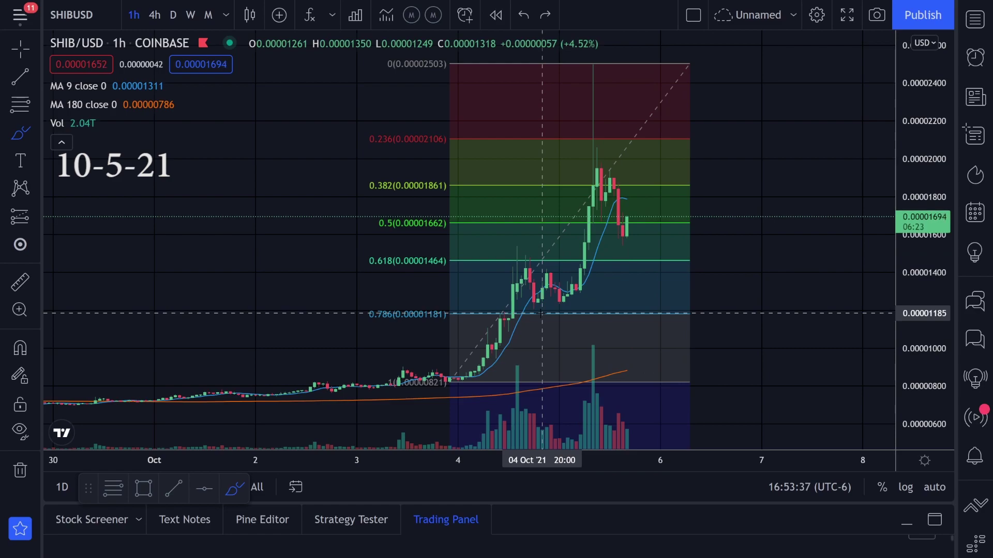
# Brush a horizontal line along the 0.786 retracement level from about October 5 to October 6, undoing the stroke.
pyautogui.moveTo(545, 313); pyautogui.dragTo(677, 316)
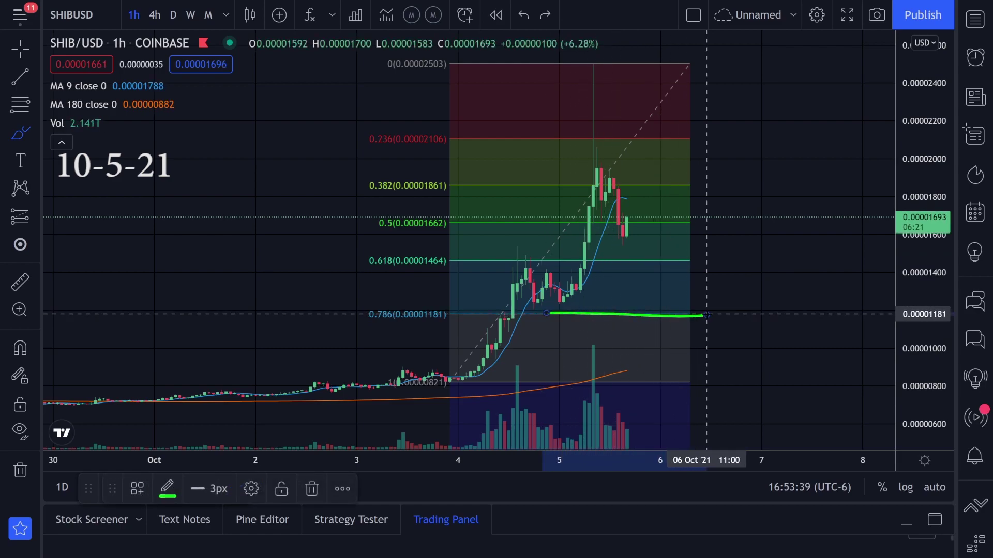
pyautogui.hotkey('ctrl', 'z')
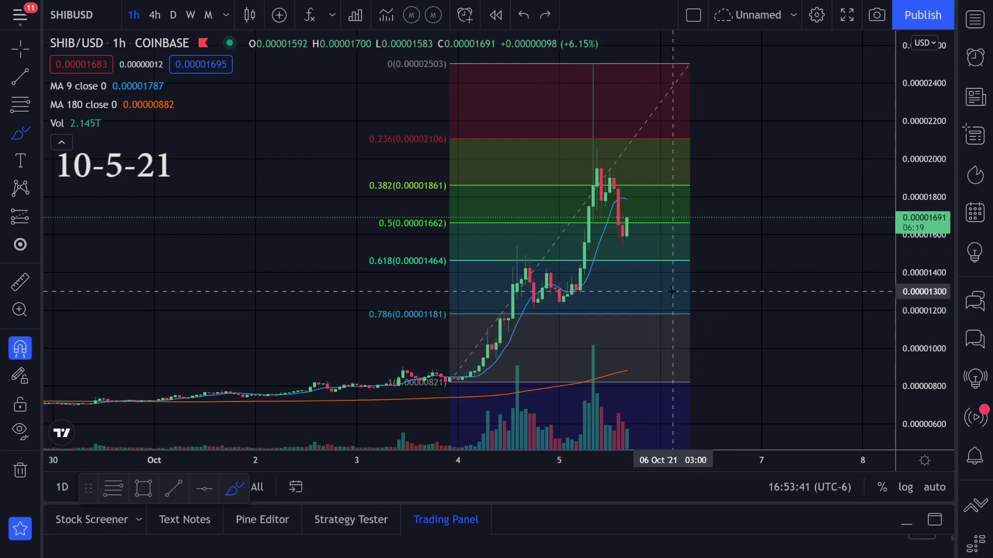
pyautogui.scroll(2, 611, 238)
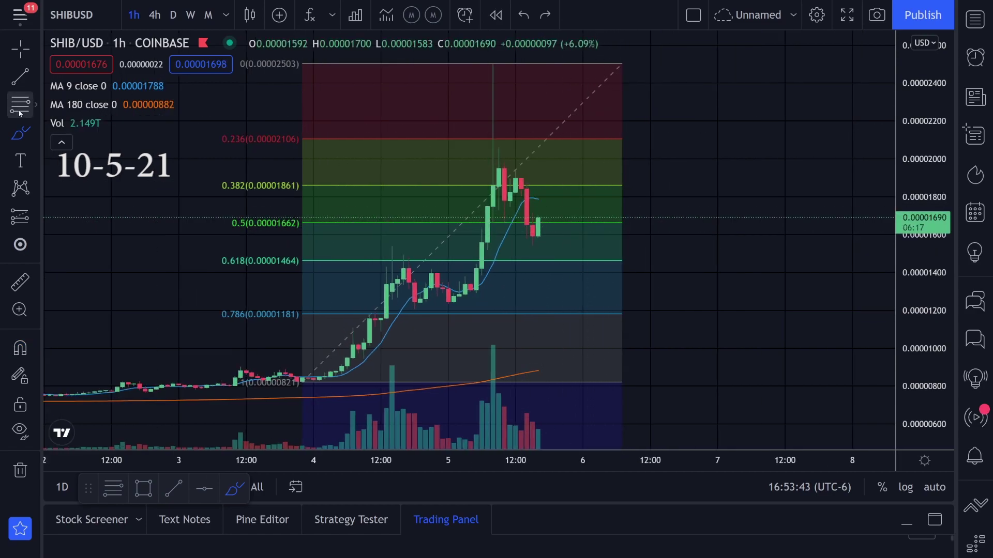
# Draw a descending trendline from the October 5 09:00 peak at 0.00001984 along the lower highs to October 6.
pyautogui.hotkey('alt', 't')
pyautogui.click(499, 163)
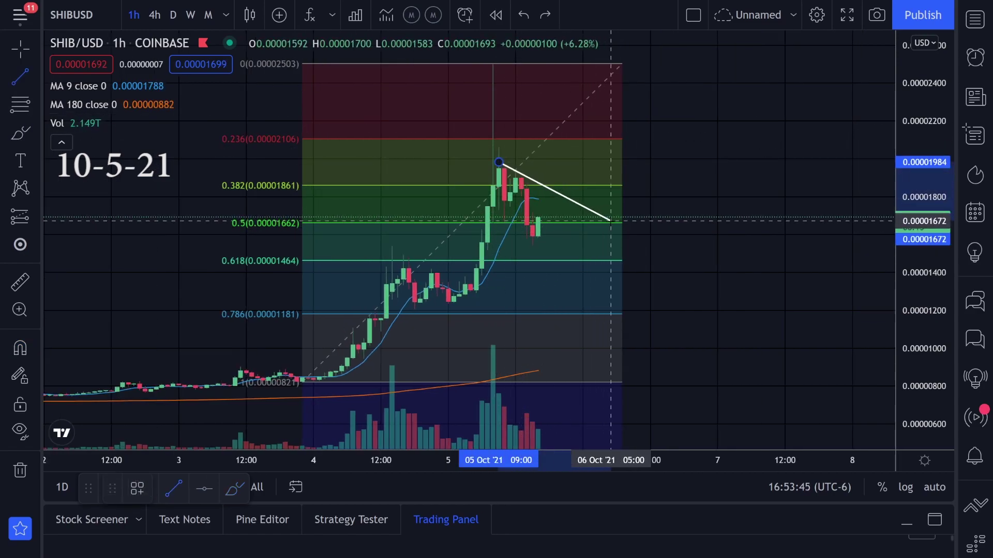
pyautogui.click(622, 239)
# Brush a falling price path along the descending trendline with an upward breakout, then a stroke from the rally's base, undoing both marks.
pyautogui.click(26, 135)
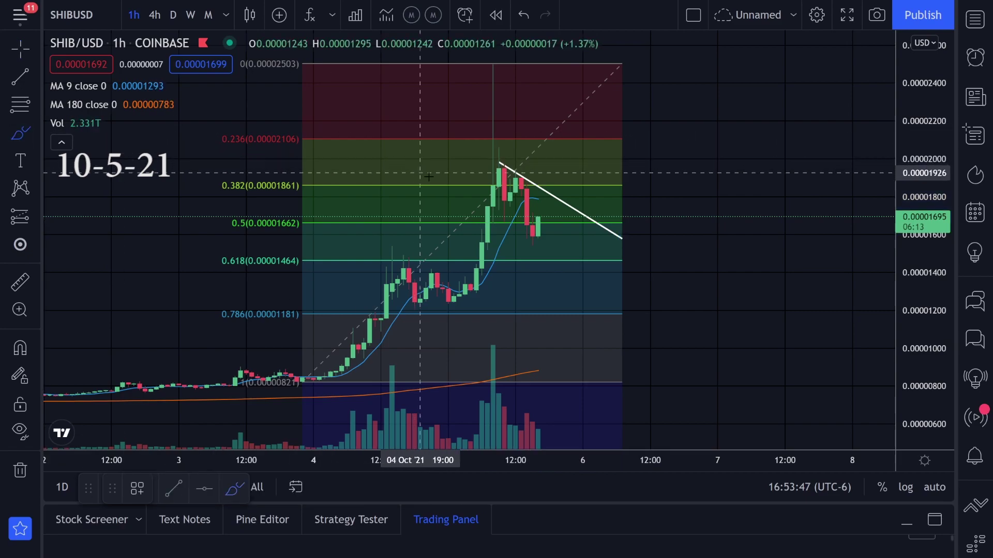
pyautogui.moveTo(490, 169); pyautogui.dragTo(561, 219)
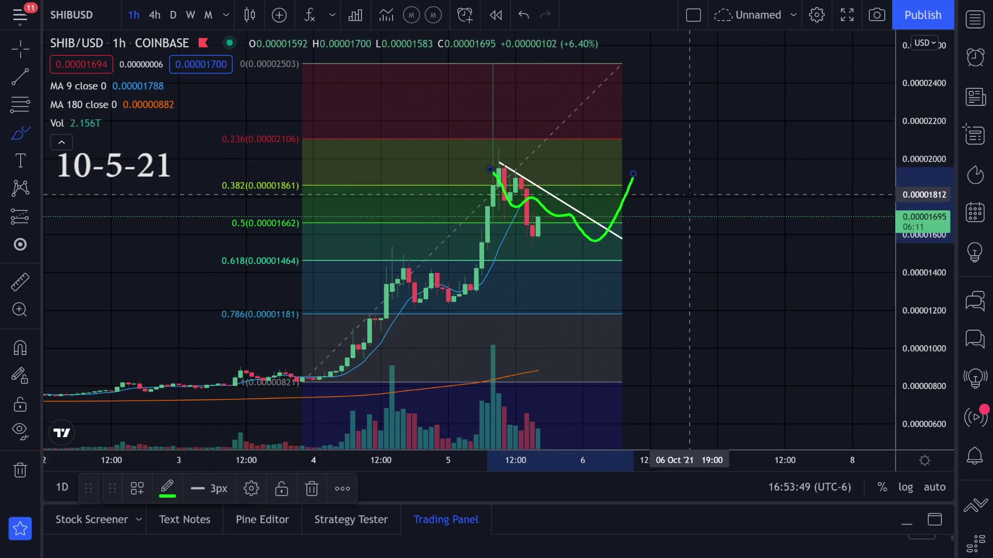
pyautogui.hotkey('ctrl', 'z')
pyautogui.hotkey('ctrl', 'z')
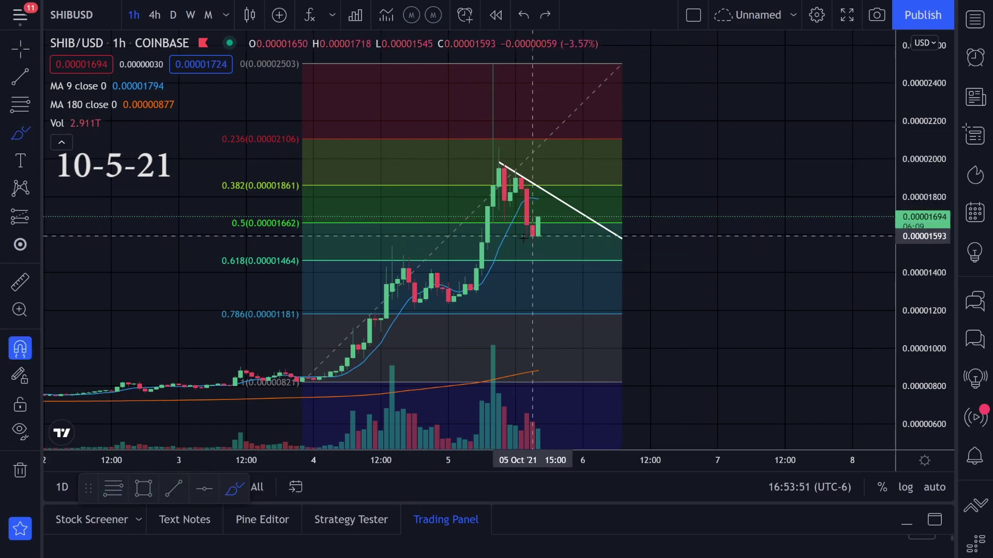
pyautogui.moveTo(313, 381)
pyautogui.mouseDown()
pyautogui.moveTo(510, 210)
pyautogui.moveTo(628, 349)
pyautogui.mouseUp()
pyautogui.hotkey('ctrl', 'z')
pyautogui.hotkey('ctrl', 'z')
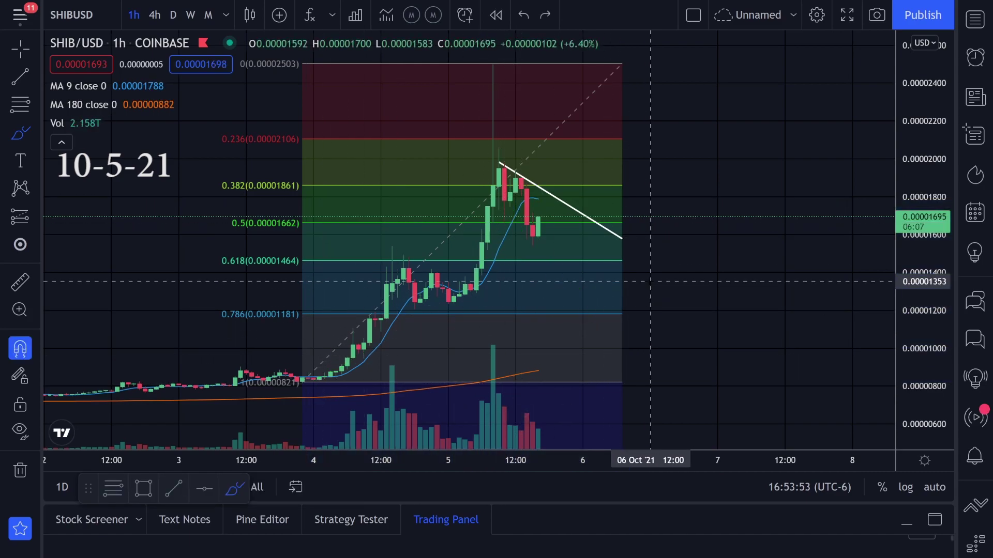
# Draw a rising trendline from the October 4 low at 0.00000809 along the rally's higher lows to October 6.
pyautogui.scroll(-3, 644, 366)
pyautogui.click(20, 77)
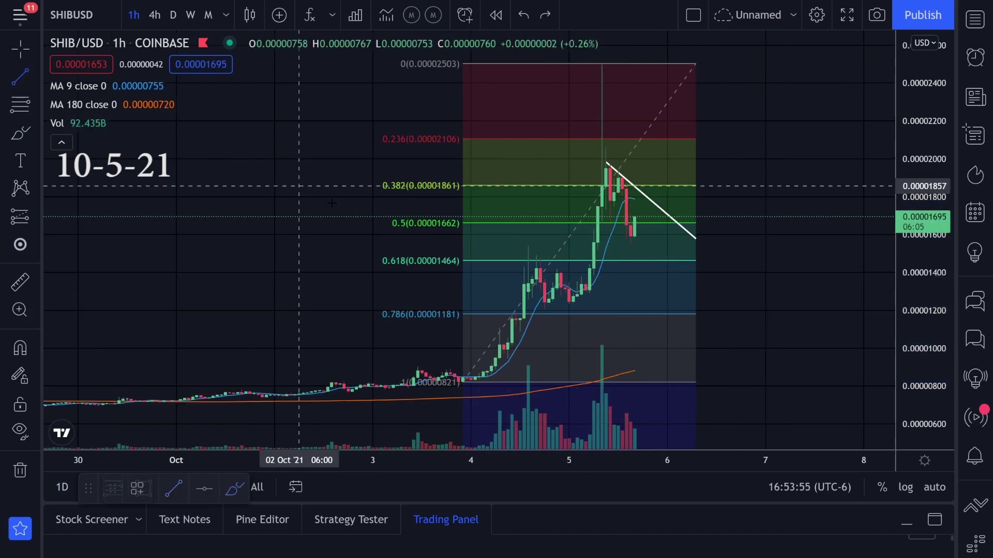
pyautogui.click(475, 383)
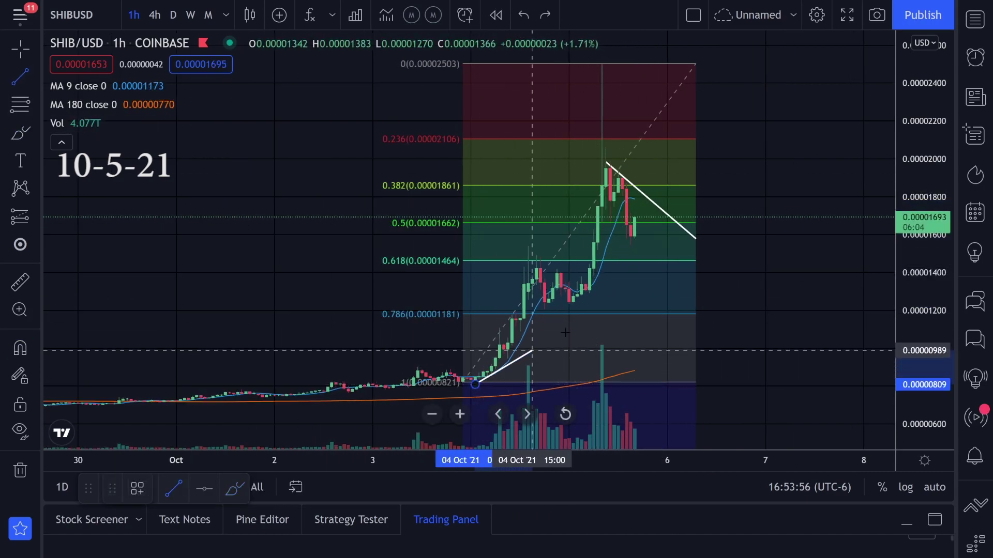
pyautogui.click(679, 216)
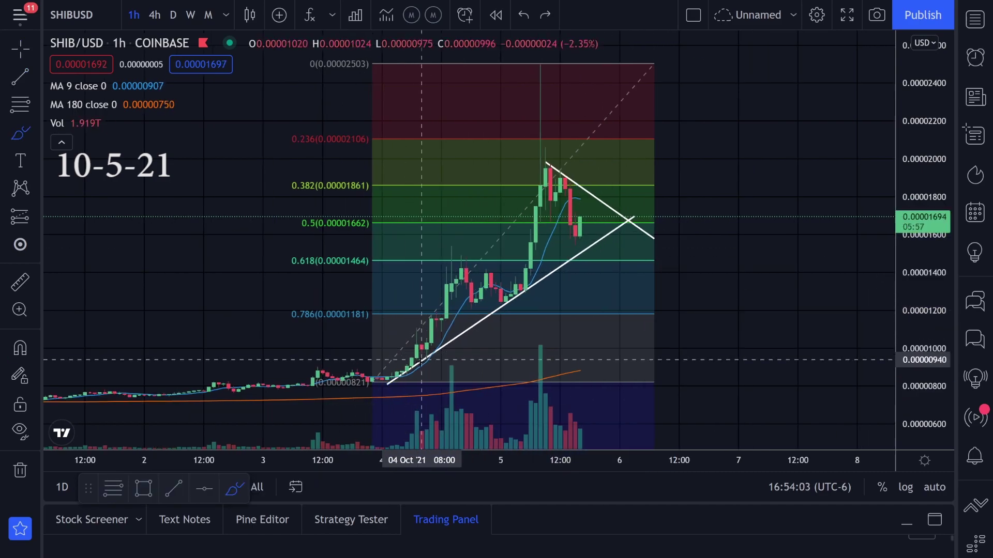
# Brush temporary marks along the October rally, around its peak candles and beside the latest candle, undoing each one.
pyautogui.moveTo(415, 362)
pyautogui.mouseDown()
pyautogui.moveTo(500, 309)
pyautogui.moveTo(584, 201)
pyautogui.moveTo(625, 177)
pyautogui.mouseUp()
pyautogui.hotkey('ctrl', 'z')
pyautogui.hotkey('ctrl', 'z')
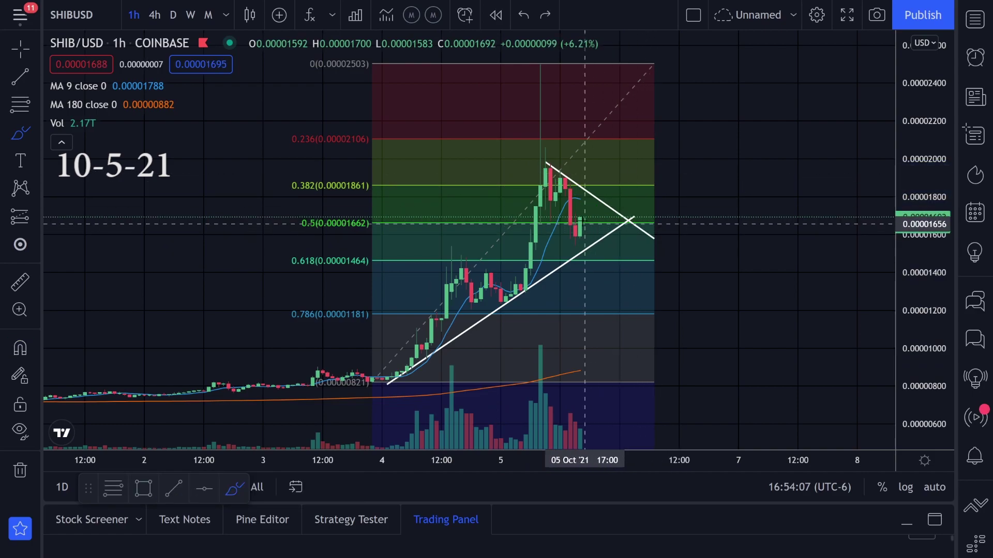
pyautogui.moveTo(566, 161)
pyautogui.mouseDown()
pyautogui.moveTo(558, 180)
pyautogui.moveTo(541, 167)
pyautogui.mouseUp()
pyautogui.hotkey('ctrl', 'z')
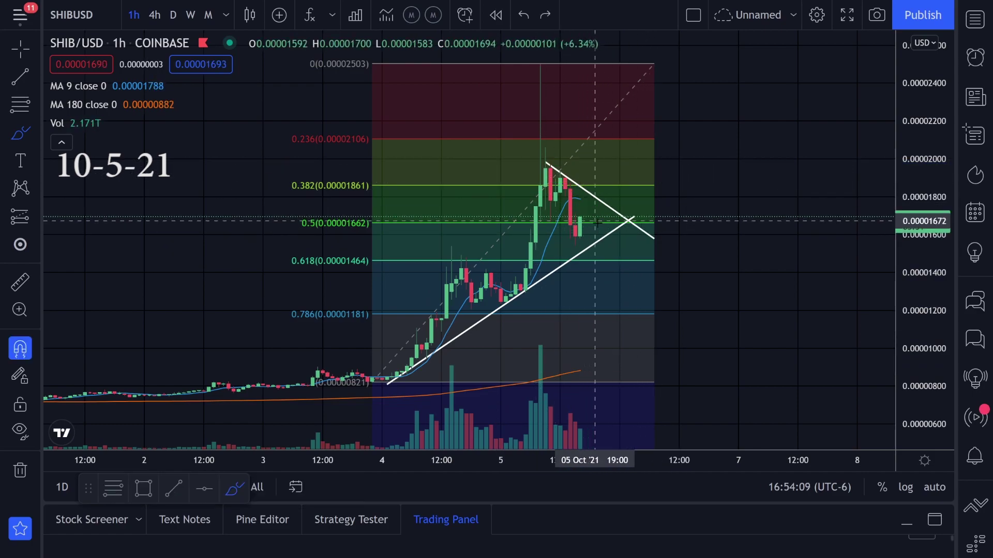
pyautogui.moveTo(580, 219); pyautogui.dragTo(604, 222)
pyautogui.hotkey('ctrl', 'z')
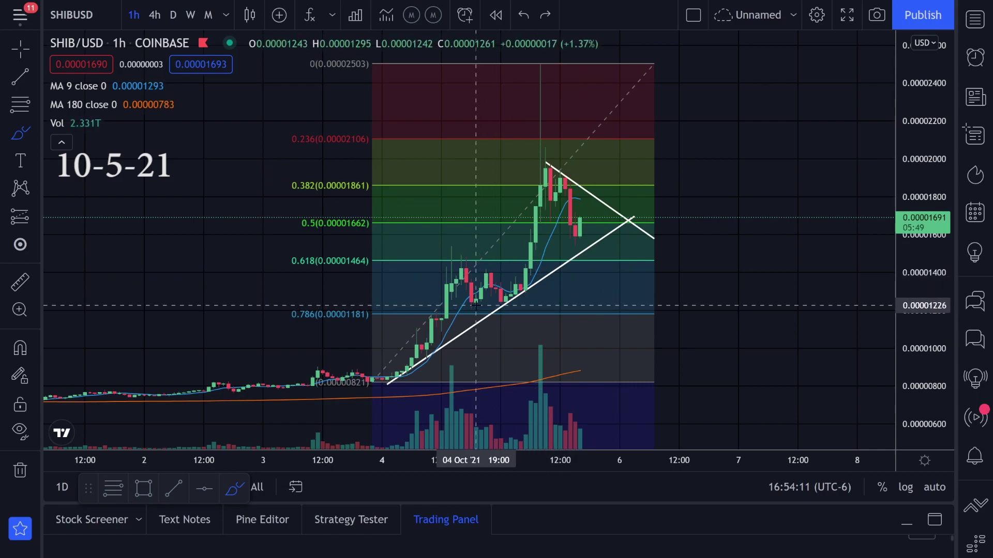
# Brush horizontal strokes below the October 4 pullback lows and along the rally's base, undoing both.
pyautogui.moveTo(480, 306); pyautogui.dragTo(610, 309)
pyautogui.moveTo(368, 383); pyautogui.dragTo(620, 391)
pyautogui.hotkey('ctrl', 'z')
pyautogui.hotkey('ctrl', 'z')
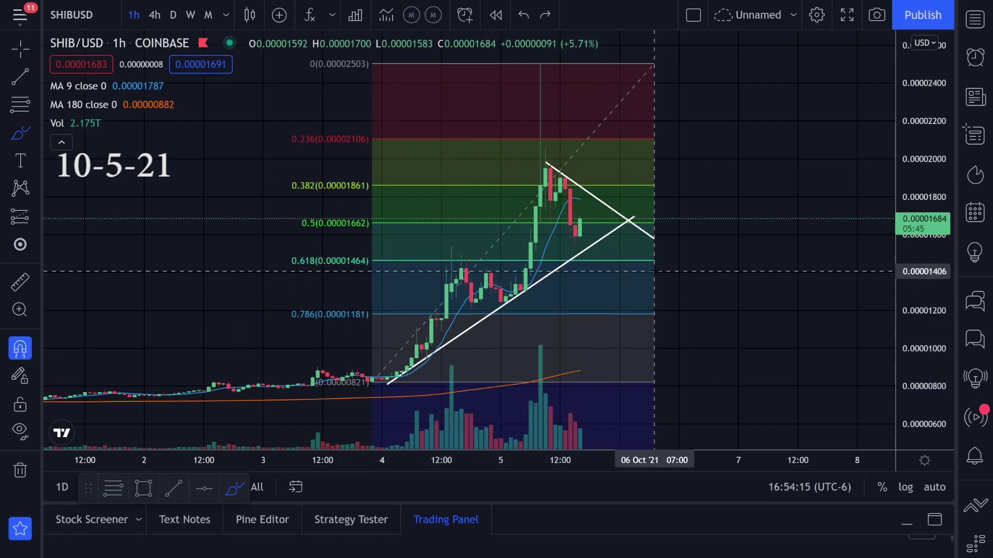
# Brush an upward and a downward path out of the two converging trendlines, undoing each stroke.
pyautogui.moveTo(605, 213)
pyautogui.mouseDown()
pyautogui.moveTo(621, 209)
pyautogui.moveTo(640, 170)
pyautogui.mouseUp()
pyautogui.hotkey('ctrl', 'z')
pyautogui.moveTo(604, 231)
pyautogui.mouseDown()
pyautogui.moveTo(619, 237)
pyautogui.moveTo(649, 289)
pyautogui.mouseUp()
pyautogui.hotkey('ctrl', 'z')
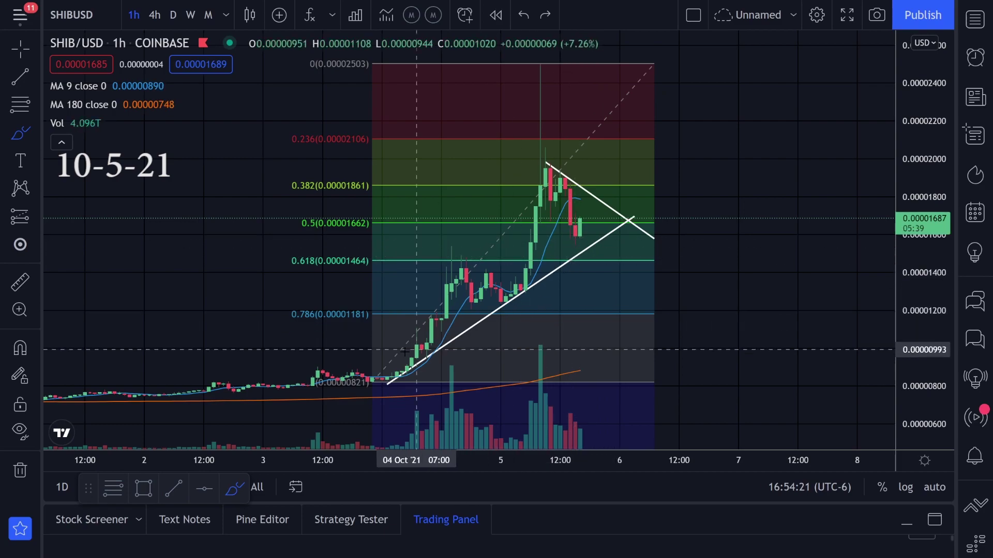
# Brush a mark around the price area at the start of the October rally, undoing it.
pyautogui.scroll(-5, 571, 259)
pyautogui.moveTo(672, 369); pyautogui.dragTo(598, 409)
pyautogui.hotkey('ctrl', 'z')
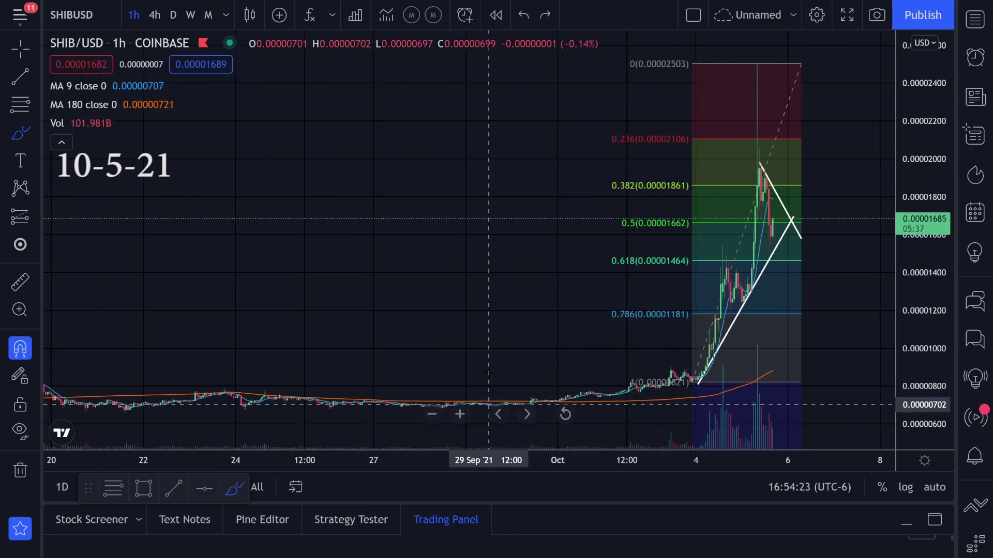
# Brush the rally's climb from its base, a circle around the latest candles and an upward breakout path, undoing the marks.
pyautogui.scroll(5, 593, 355)
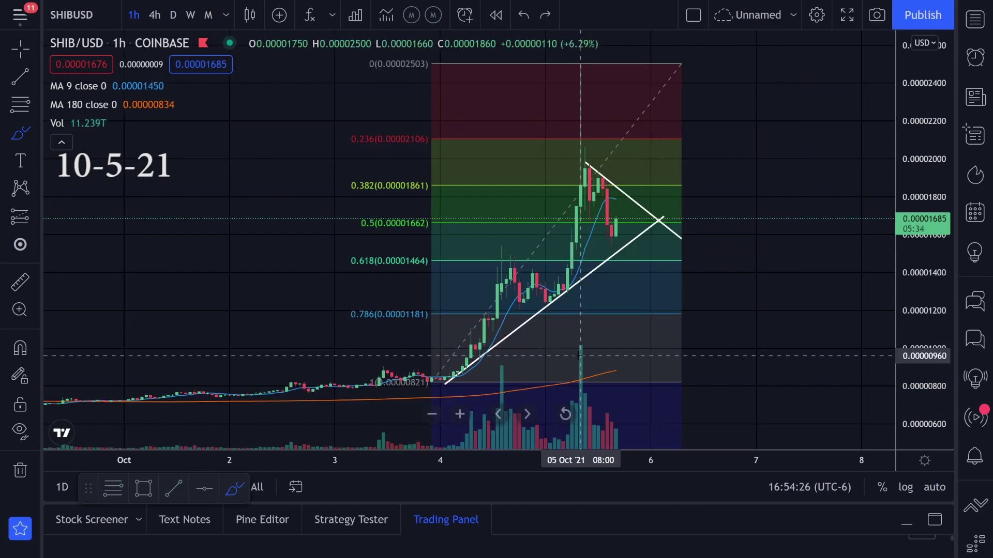
pyautogui.moveTo(461, 361)
pyautogui.mouseDown()
pyautogui.moveTo(435, 366)
pyautogui.moveTo(444, 372)
pyautogui.moveTo(545, 228)
pyautogui.mouseUp()
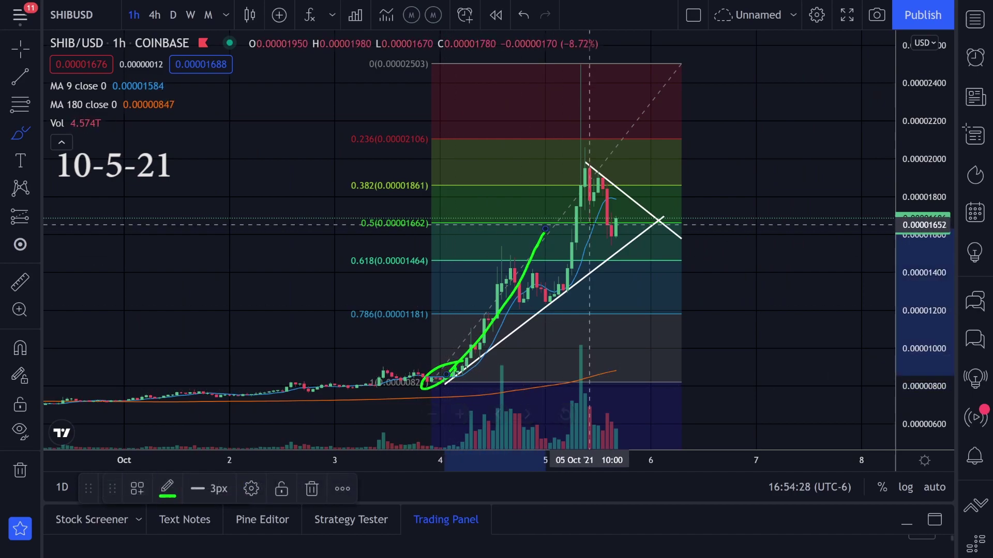
pyautogui.moveTo(598, 211); pyautogui.dragTo(597, 222)
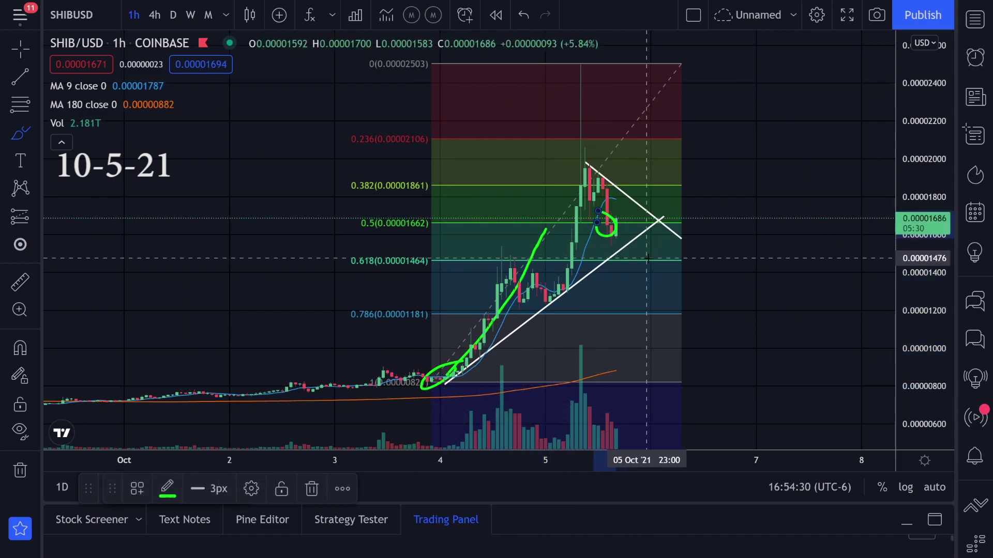
pyautogui.moveTo(614, 208); pyautogui.dragTo(673, 157)
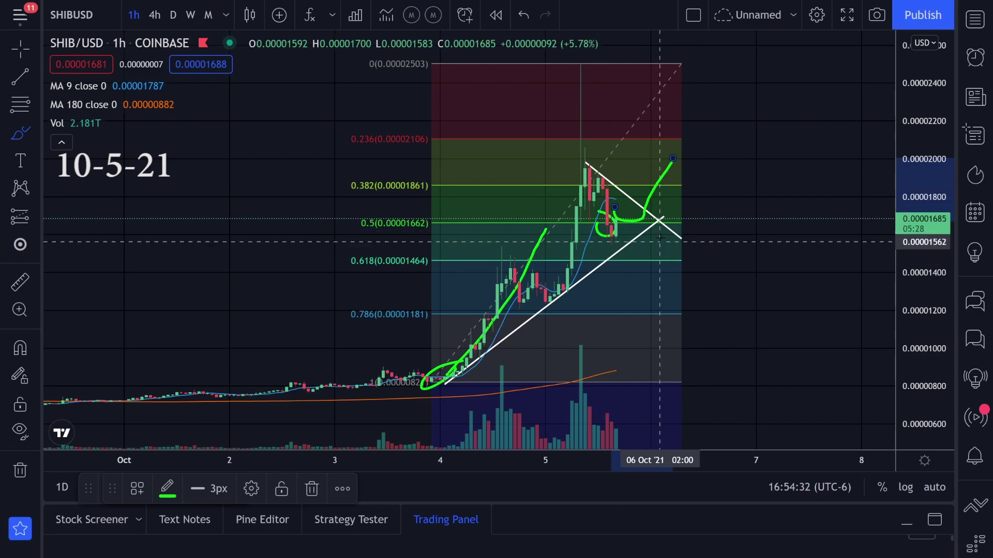
pyautogui.hotkey('ctrl', 'z')
pyautogui.hotkey('ctrl', 'z')
pyautogui.hotkey('ctrl', 'z')
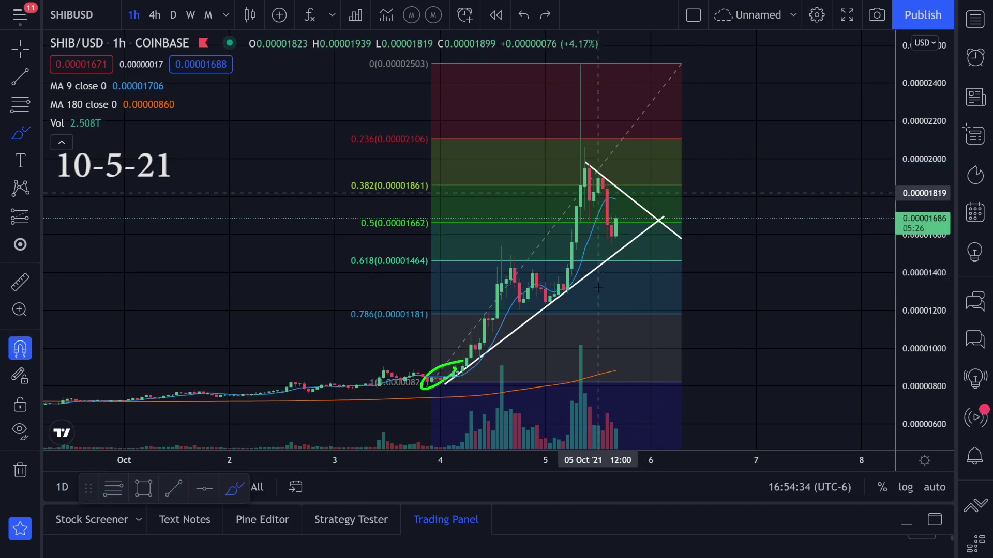
# Brush horizontal strokes near the trendline crossing and above the rally's base, plus a short mark near the descending trendline, undoing all.
pyautogui.scroll(-2, 639, 303)
pyautogui.scroll(1, 643, 303)
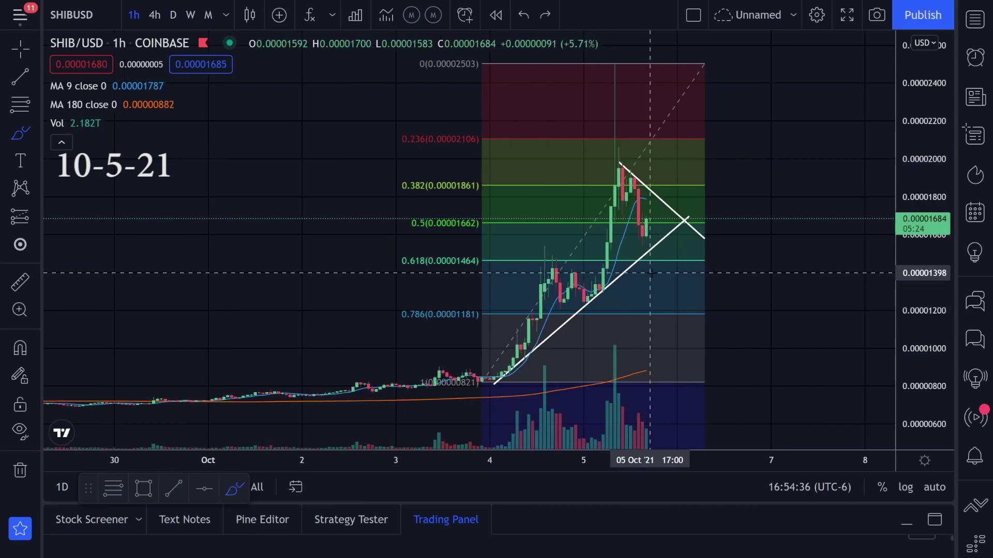
pyautogui.scroll(4, 647, 272)
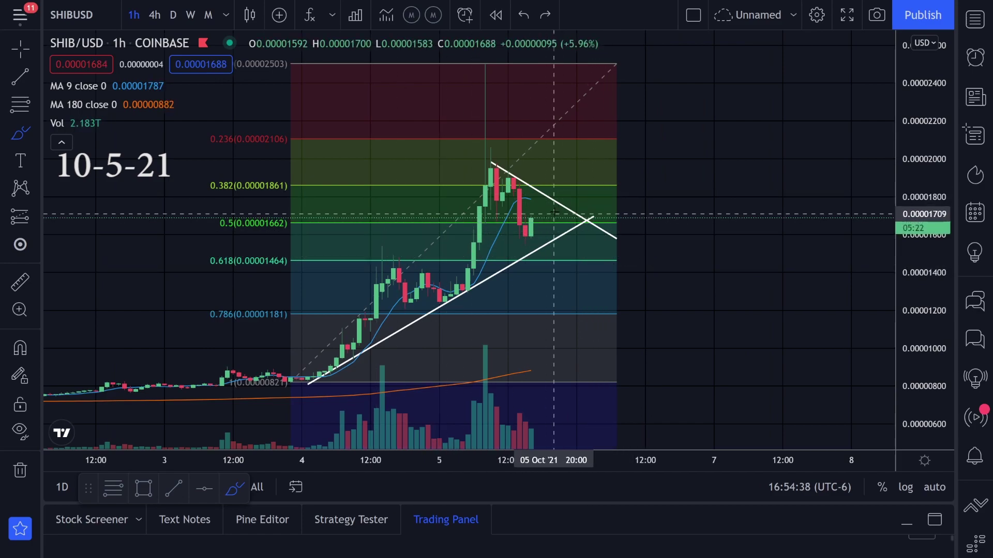
pyautogui.moveTo(552, 207); pyautogui.dragTo(622, 204)
pyautogui.moveTo(261, 365); pyautogui.dragTo(561, 372)
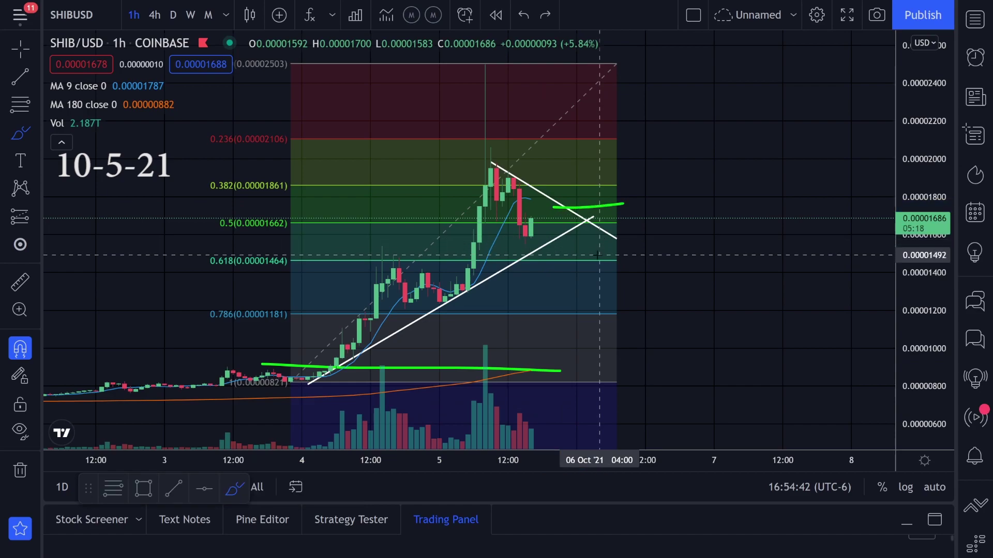
pyautogui.hotkey('ctrl', 'z')
pyautogui.moveTo(561, 197)
pyautogui.mouseDown()
pyautogui.moveTo(581, 203)
pyautogui.moveTo(573, 201)
pyautogui.moveTo(584, 188)
pyautogui.mouseUp()
pyautogui.hotkey('ctrl', 'z')
pyautogui.hotkey('ctrl', 'z')
pyautogui.hotkey('ctrl', 'z')
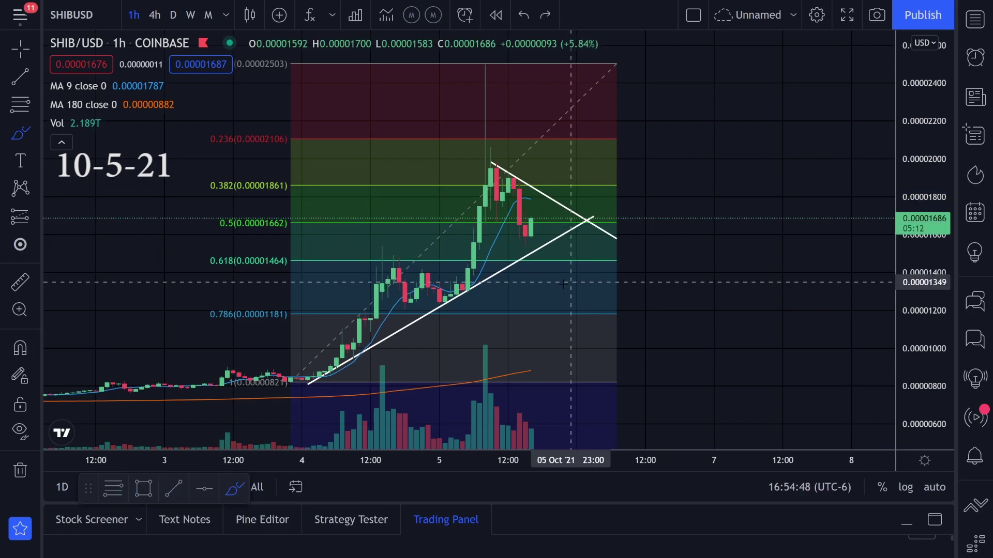